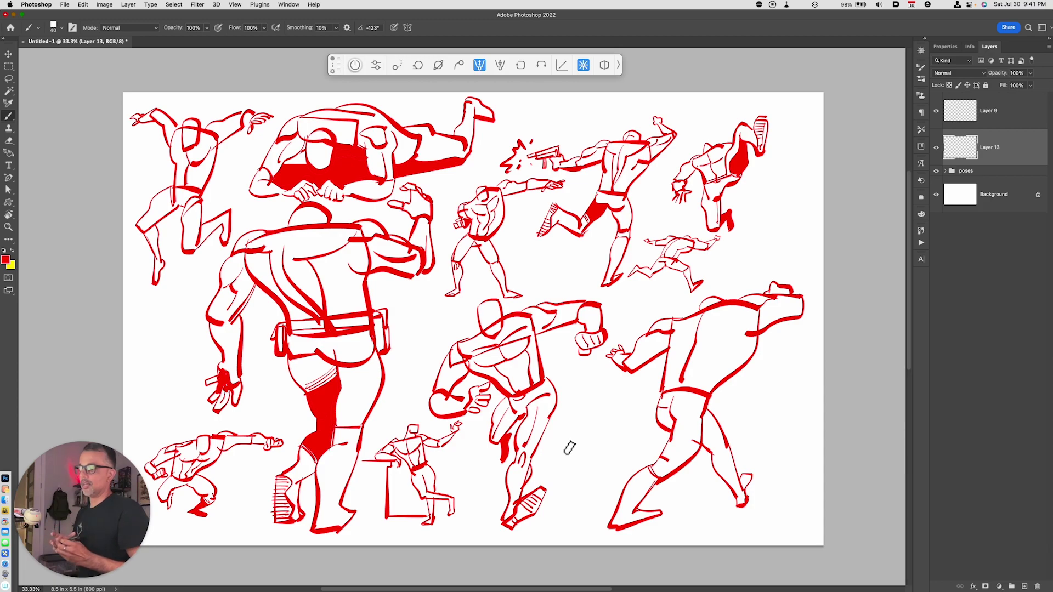
- Add a new layer and sketch a small tilted shoulder box with arrows marking its raised and lowered ends, beside the small running pose
{"action": "key", "text": "alt+shift+super+n"}
{"action": "mouse_move", "coordinate": [730, 248]}
{"action": "left_mouse_down"}
{"action": "mouse_move", "coordinate": [784, 240]}
{"action": "mouse_move", "coordinate": [727, 261]}
{"action": "mouse_move", "coordinate": [730, 269]}
{"action": "mouse_move", "coordinate": [784, 259]}
{"action": "left_mouse_up"}
{"action": "left_click_drag", "start_coordinate": [782, 241], "coordinate": [786, 258]}
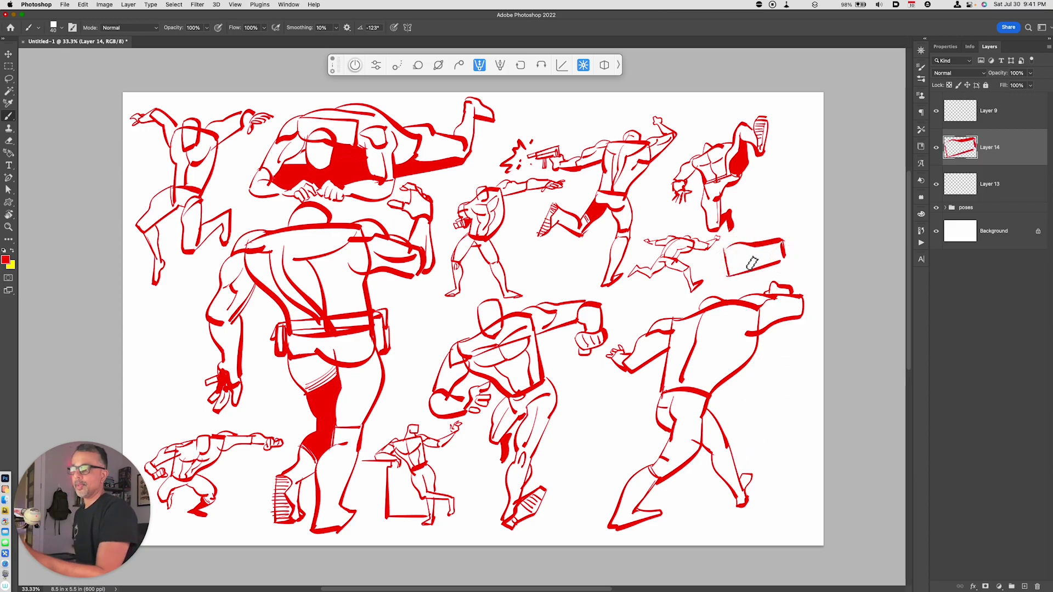
{"action": "left_click_drag", "start_coordinate": [768, 226], "coordinate": [769, 245]}
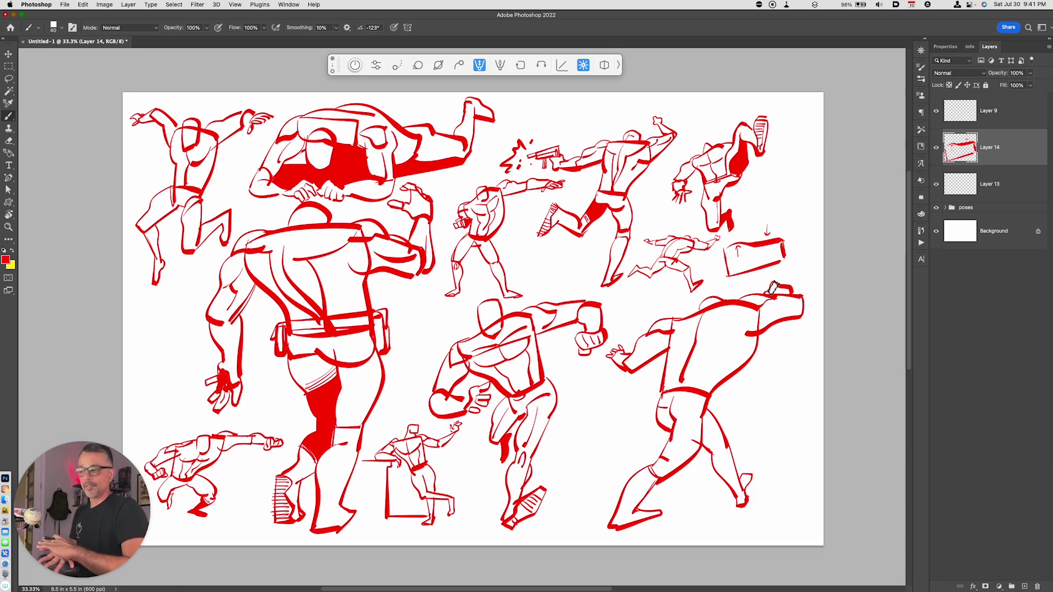
- Hide Layer 14 and the poses group, and make Layer 13 the active layer
{"action": "left_click", "coordinate": [936, 147]}
{"action": "left_click", "coordinate": [937, 207]}
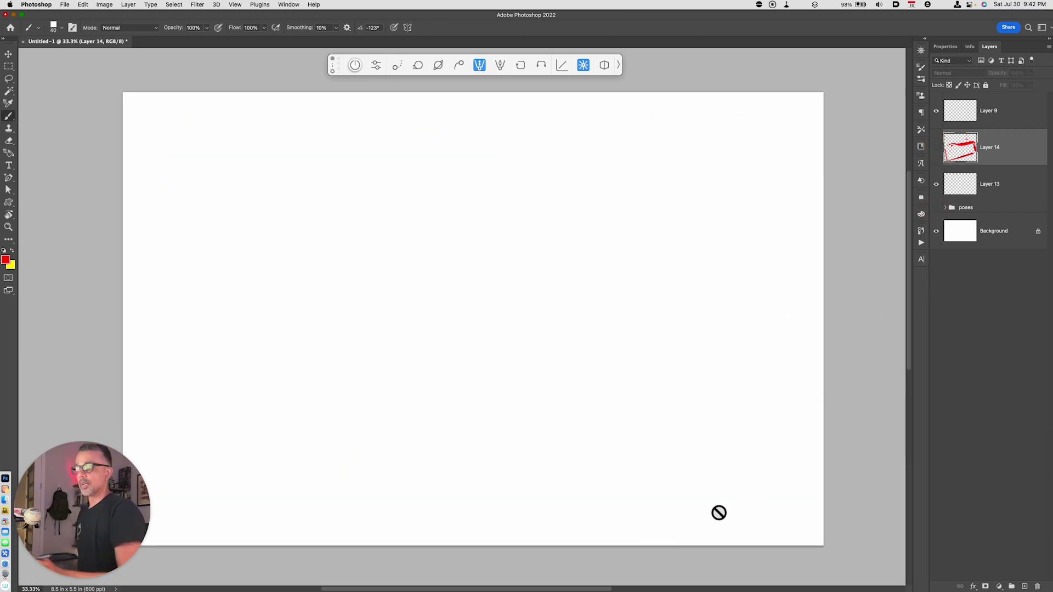
{"action": "left_click", "coordinate": [985, 190]}
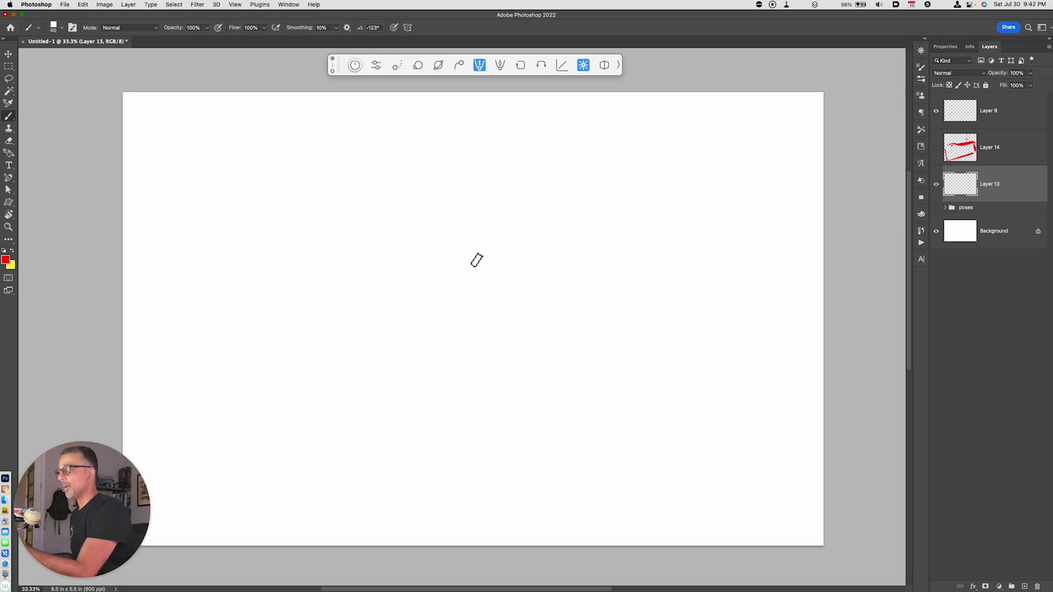
- Sketch a chest box with a wavy shoulder line near the canvas centre, and a curved spine line running down from it
{"action": "mouse_move", "coordinate": [470, 260]}
{"action": "left_mouse_down"}
{"action": "mouse_move", "coordinate": [564, 235]}
{"action": "mouse_move", "coordinate": [549, 284]}
{"action": "left_mouse_up"}
{"action": "mouse_move", "coordinate": [470, 255]}
{"action": "left_mouse_down"}
{"action": "mouse_move", "coordinate": [465, 286]}
{"action": "mouse_move", "coordinate": [544, 289]}
{"action": "left_mouse_up"}
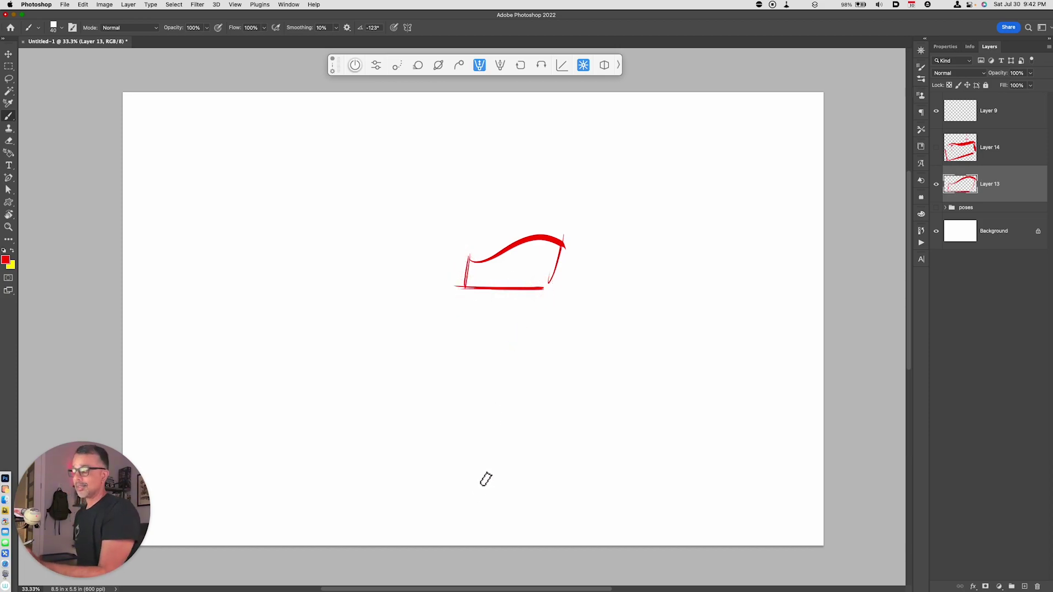
{"action": "left_click_drag", "start_coordinate": [506, 254], "coordinate": [455, 365]}
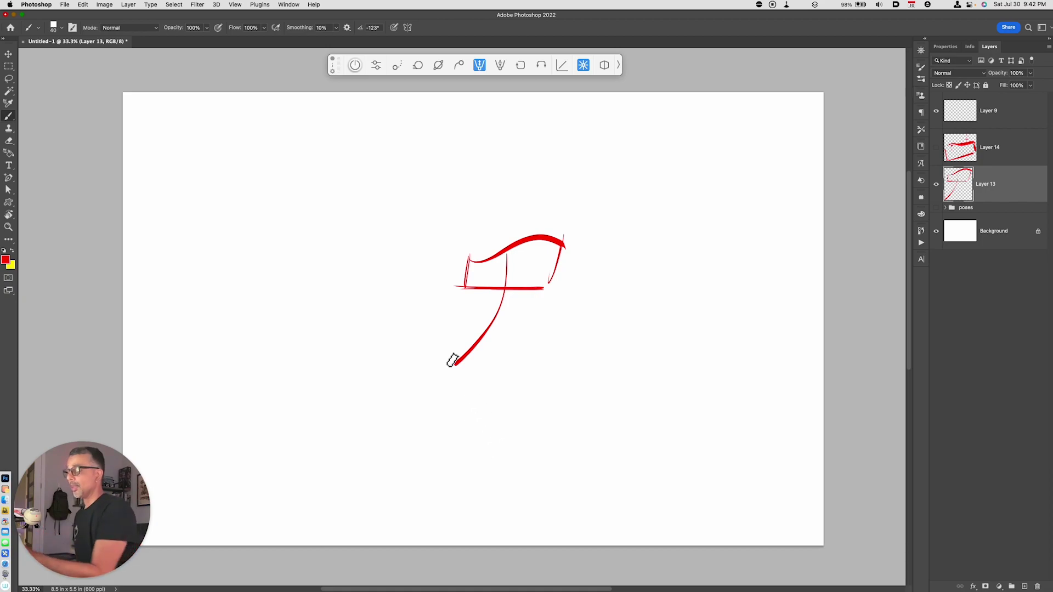
- Draw a tilted pelvis box with a curved lower edge at the spine's end, and add short tick marks on the chest and pelvis
{"action": "left_click_drag", "start_coordinate": [432, 347], "coordinate": [494, 353]}
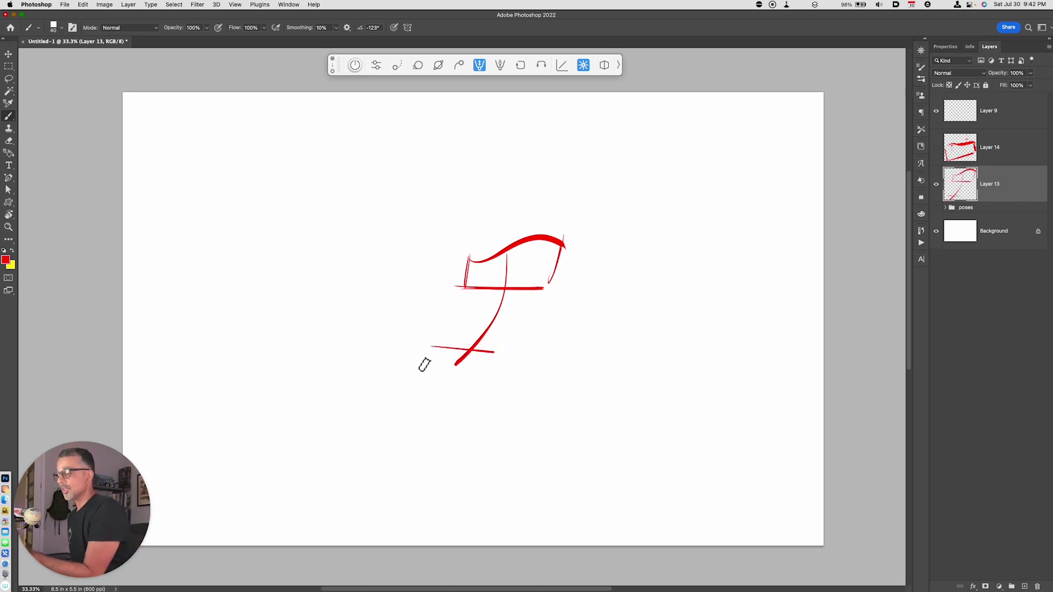
{"action": "left_click_drag", "start_coordinate": [426, 349], "coordinate": [499, 371]}
{"action": "key", "text": "super+z"}
{"action": "mouse_move", "coordinate": [425, 350]}
{"action": "left_mouse_down"}
{"action": "mouse_move", "coordinate": [499, 377]}
{"action": "mouse_move", "coordinate": [488, 378]}
{"action": "left_mouse_up"}
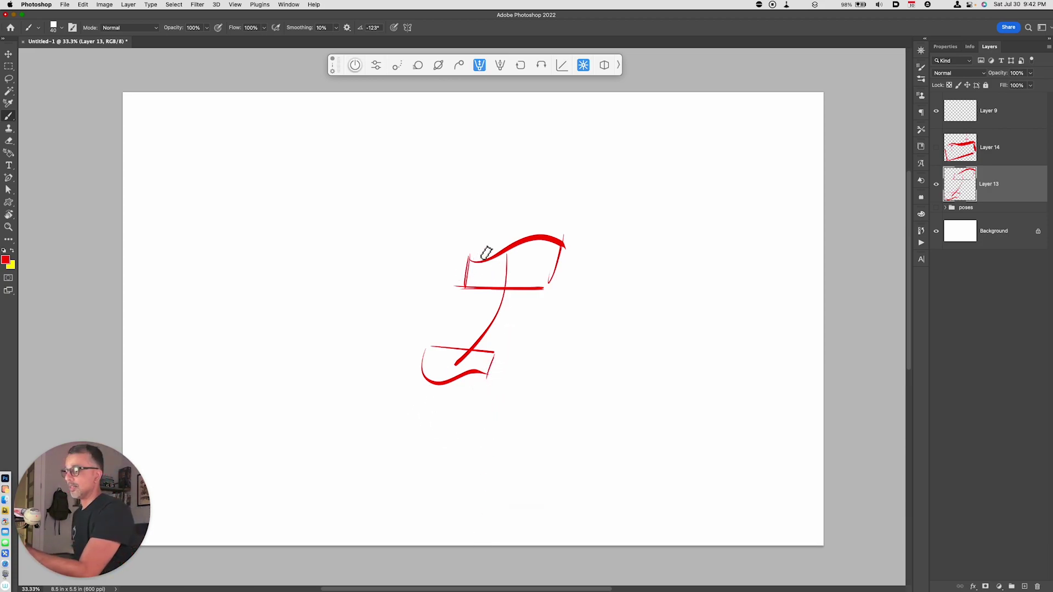
{"action": "left_click_drag", "start_coordinate": [542, 236], "coordinate": [540, 254]}
{"action": "left_click_drag", "start_coordinate": [431, 365], "coordinate": [430, 378]}
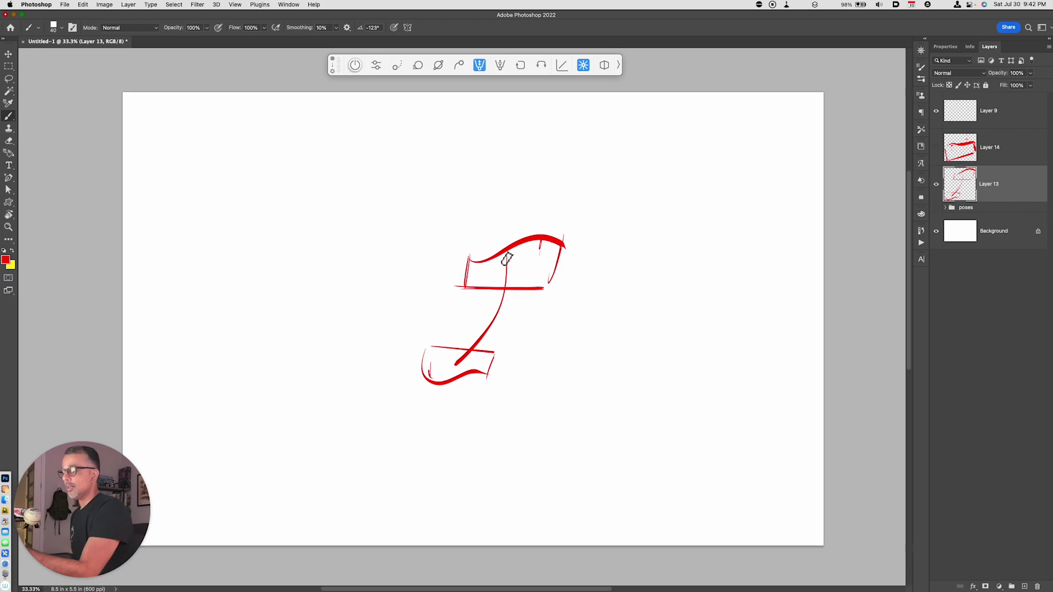
- Draw the figure's right-hand arm with a rounded shoulder, a bent elbow and a raised fist
{"action": "left_click_drag", "start_coordinate": [543, 242], "coordinate": [582, 239]}
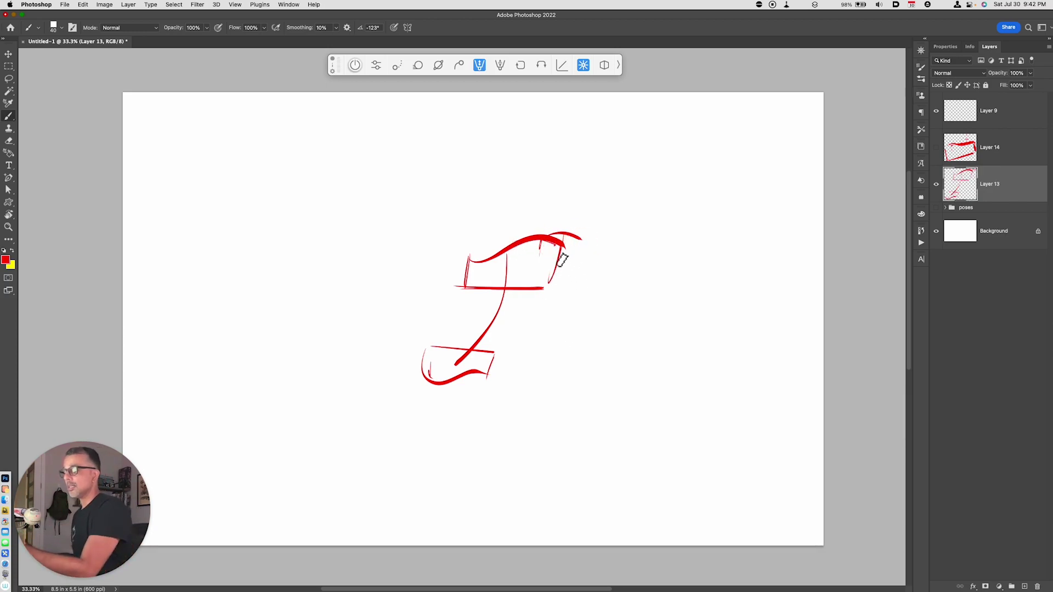
{"action": "mouse_move", "coordinate": [582, 243]}
{"action": "left_mouse_down"}
{"action": "mouse_move", "coordinate": [611, 262]}
{"action": "mouse_move", "coordinate": [555, 277]}
{"action": "left_mouse_up"}
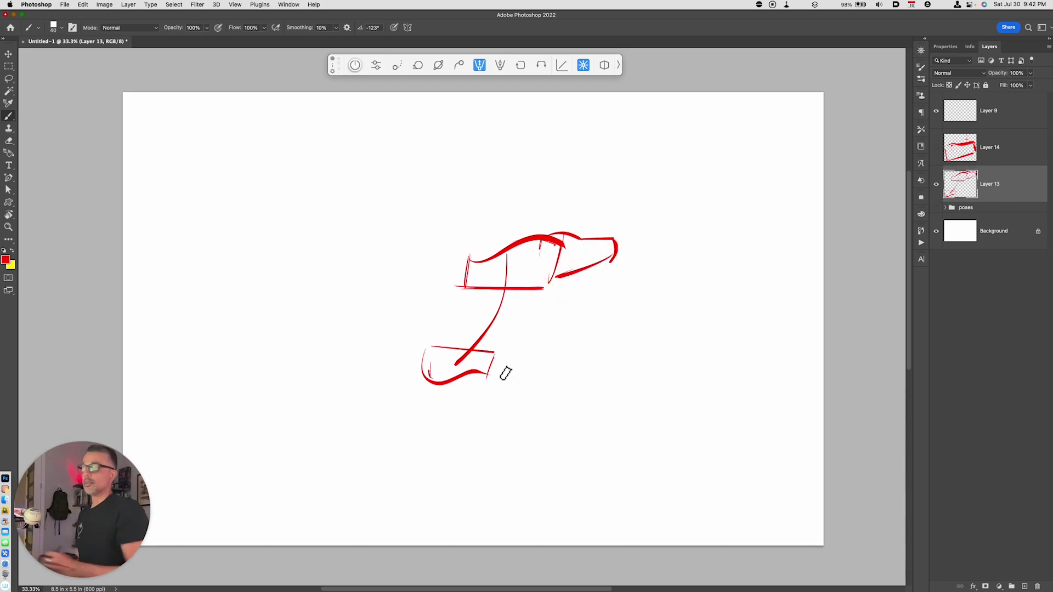
{"action": "mouse_move", "coordinate": [598, 240]}
{"action": "left_mouse_down"}
{"action": "mouse_move", "coordinate": [621, 248]}
{"action": "mouse_move", "coordinate": [617, 237]}
{"action": "mouse_move", "coordinate": [622, 249]}
{"action": "mouse_move", "coordinate": [617, 257]}
{"action": "mouse_move", "coordinate": [619, 240]}
{"action": "mouse_move", "coordinate": [585, 208]}
{"action": "mouse_move", "coordinate": [606, 215]}
{"action": "mouse_move", "coordinate": [579, 225]}
{"action": "mouse_move", "coordinate": [602, 213]}
{"action": "mouse_move", "coordinate": [605, 258]}
{"action": "left_mouse_up"}
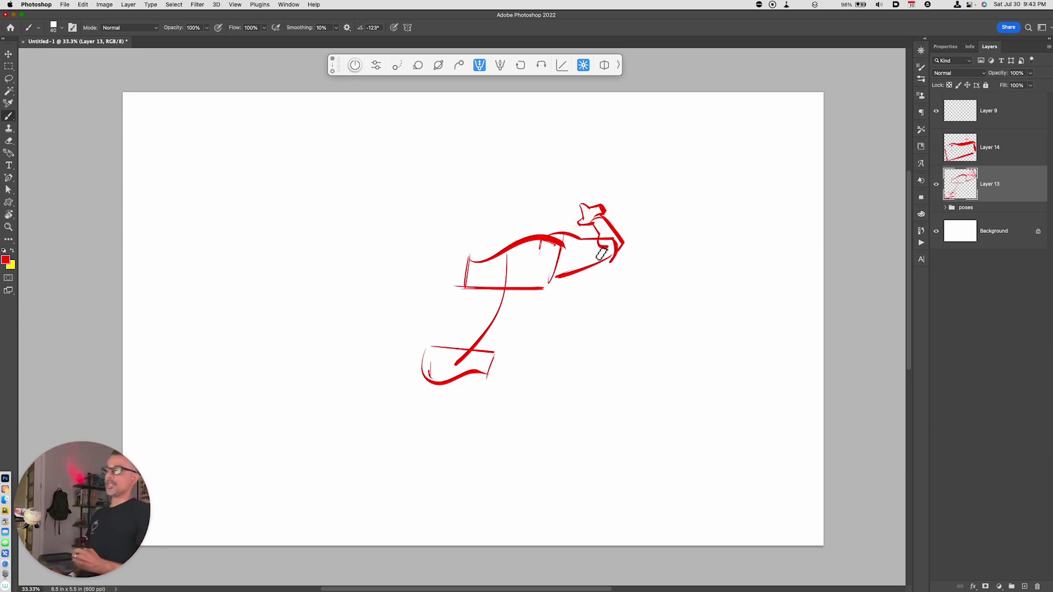
{"action": "left_click_drag", "start_coordinate": [585, 206], "coordinate": [586, 216]}
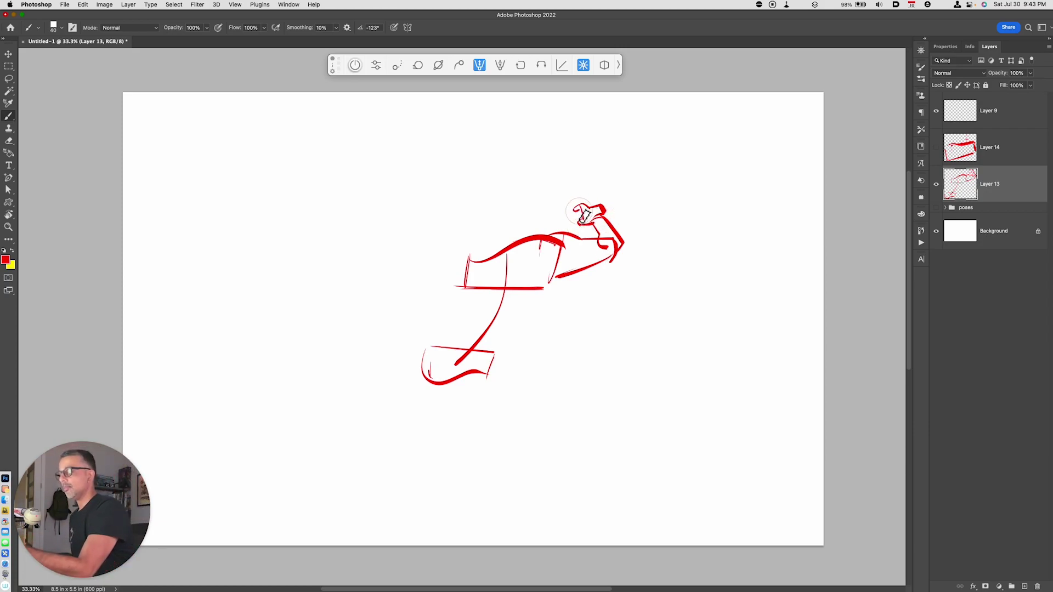
{"action": "key", "text": "super+z"}
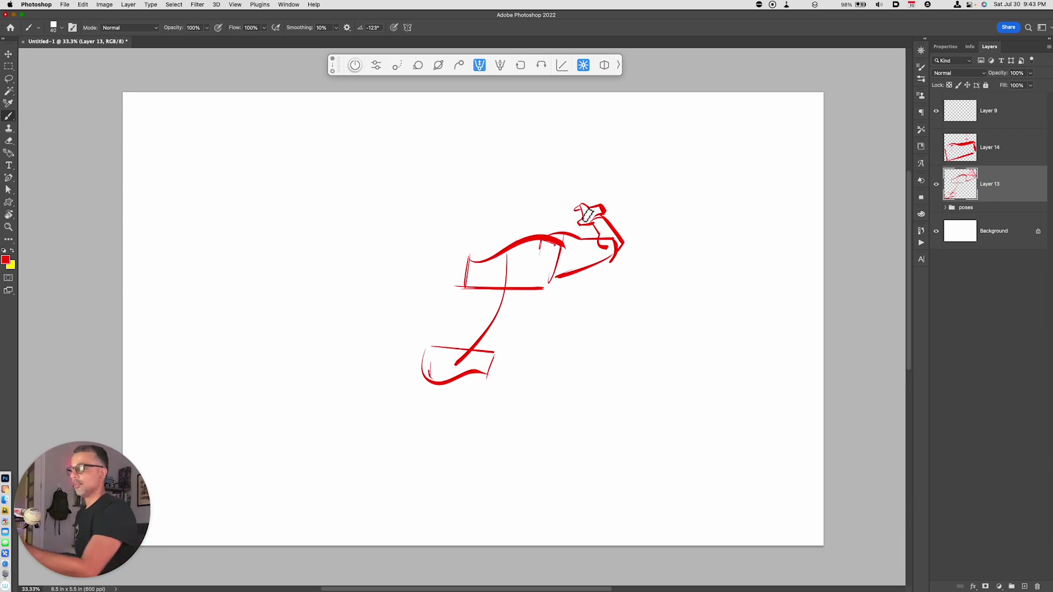
- Draw the lowered head, the left-hand shoulder, and the arm reaching down to a blocky fist
{"action": "mouse_move", "coordinate": [499, 261]}
{"action": "left_mouse_down"}
{"action": "mouse_move", "coordinate": [536, 246]}
{"action": "mouse_move", "coordinate": [446, 264]}
{"action": "mouse_move", "coordinate": [461, 266]}
{"action": "mouse_move", "coordinate": [455, 280]}
{"action": "mouse_move", "coordinate": [417, 273]}
{"action": "mouse_move", "coordinate": [428, 288]}
{"action": "mouse_move", "coordinate": [463, 286]}
{"action": "mouse_move", "coordinate": [419, 288]}
{"action": "mouse_move", "coordinate": [417, 304]}
{"action": "mouse_move", "coordinate": [385, 323]}
{"action": "left_mouse_up"}
{"action": "mouse_move", "coordinate": [406, 277]}
{"action": "left_mouse_down"}
{"action": "mouse_move", "coordinate": [377, 318]}
{"action": "mouse_move", "coordinate": [386, 329]}
{"action": "left_mouse_up"}
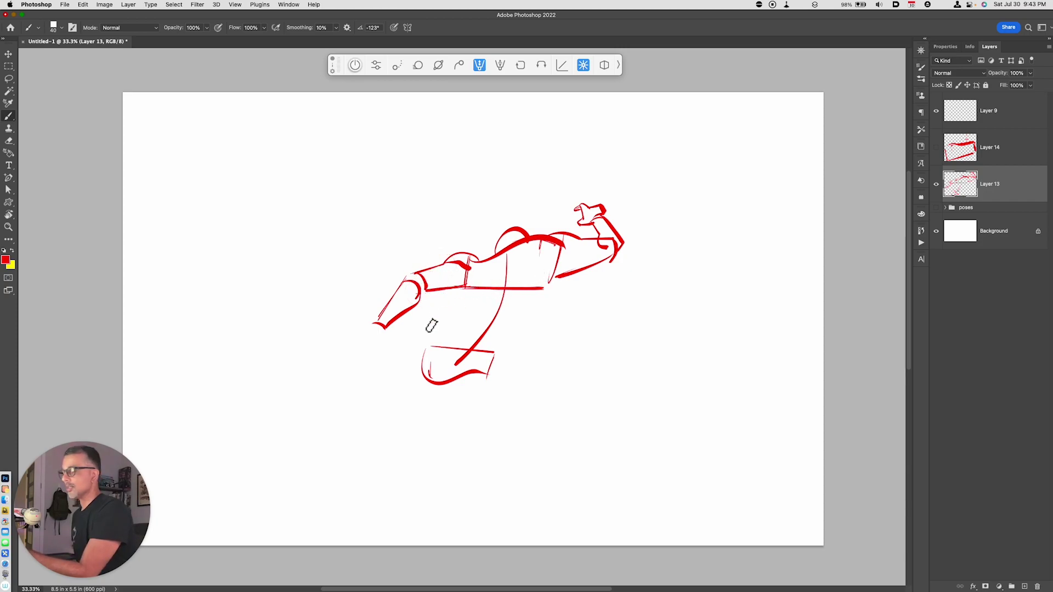
{"action": "mouse_move", "coordinate": [369, 329]}
{"action": "left_mouse_down"}
{"action": "mouse_move", "coordinate": [391, 334]}
{"action": "mouse_move", "coordinate": [380, 355]}
{"action": "mouse_move", "coordinate": [387, 349]}
{"action": "mouse_move", "coordinate": [377, 347]}
{"action": "mouse_move", "coordinate": [383, 338]}
{"action": "mouse_move", "coordinate": [368, 355]}
{"action": "left_mouse_up"}
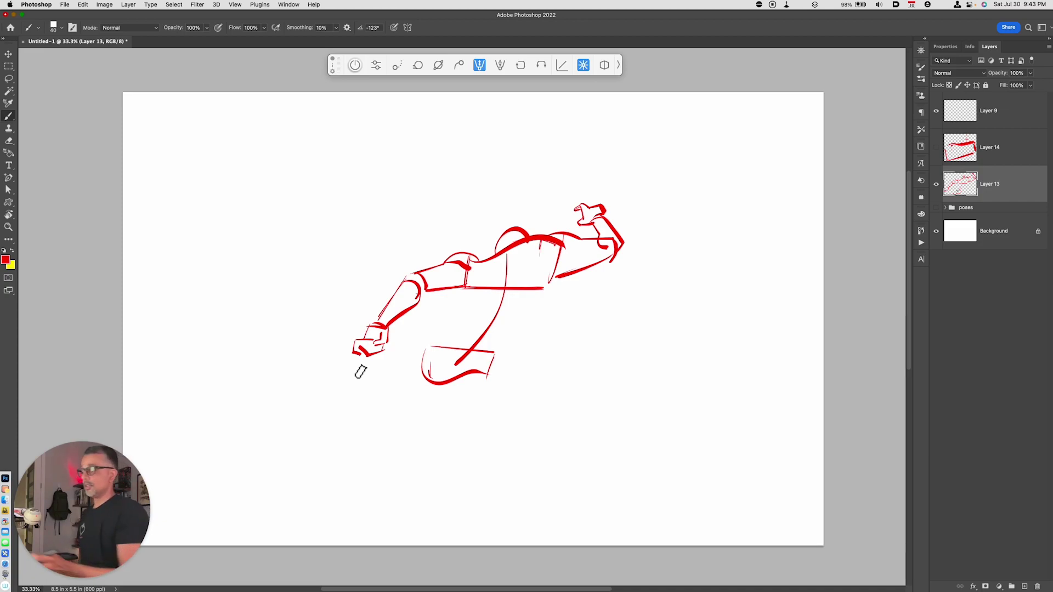
- Connect the chest to the pelvis with both torso sides, and draw the right-hand leg extending down to a pointed foot
{"action": "mouse_move", "coordinate": [562, 248]}
{"action": "left_mouse_down"}
{"action": "mouse_move", "coordinate": [559, 277]}
{"action": "mouse_move", "coordinate": [492, 367]}
{"action": "left_mouse_up"}
{"action": "left_click_drag", "start_coordinate": [468, 286], "coordinate": [428, 349]}
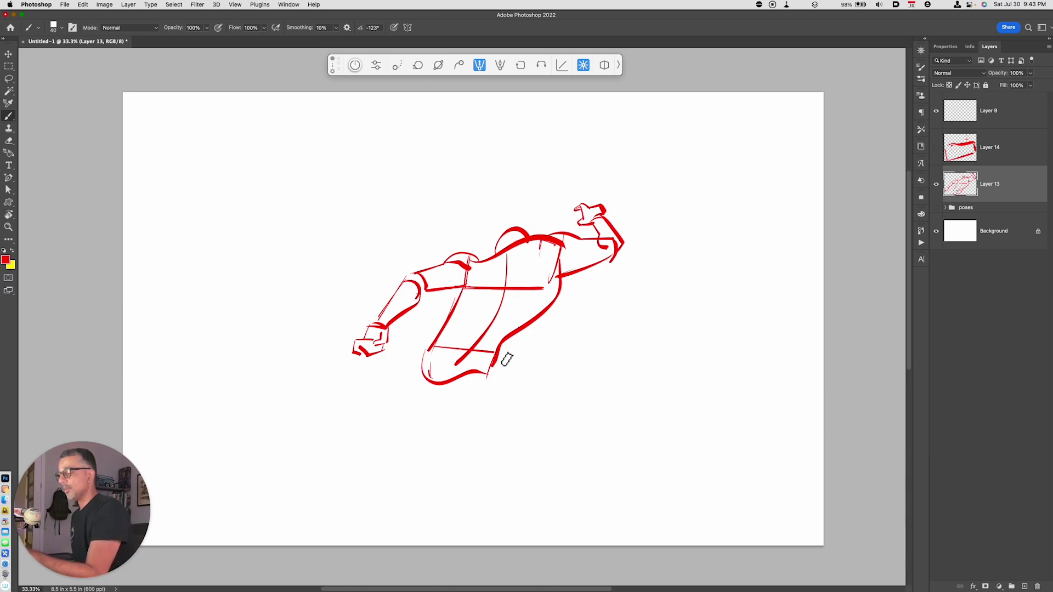
{"action": "left_click_drag", "start_coordinate": [495, 356], "coordinate": [524, 408]}
{"action": "mouse_move", "coordinate": [469, 373]}
{"action": "left_mouse_down"}
{"action": "mouse_move", "coordinate": [511, 431]}
{"action": "mouse_move", "coordinate": [476, 386]}
{"action": "mouse_move", "coordinate": [511, 427]}
{"action": "mouse_move", "coordinate": [527, 428]}
{"action": "mouse_move", "coordinate": [553, 491]}
{"action": "left_mouse_up"}
{"action": "mouse_move", "coordinate": [518, 436]}
{"action": "left_mouse_down"}
{"action": "mouse_move", "coordinate": [551, 516]}
{"action": "mouse_move", "coordinate": [579, 464]}
{"action": "left_mouse_up"}
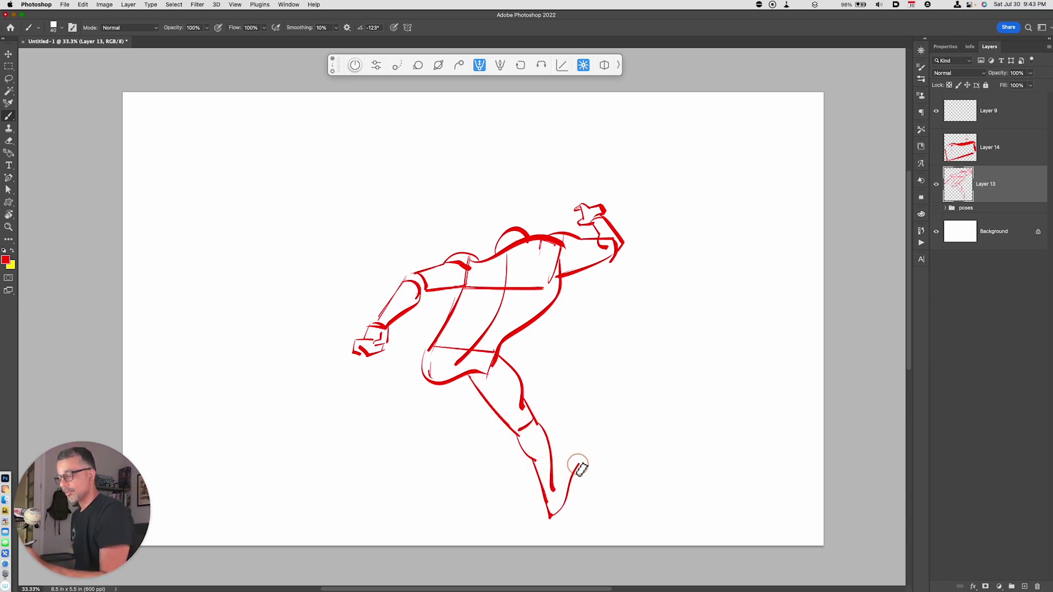
{"action": "key", "text": "super+z"}
{"action": "mouse_move", "coordinate": [549, 519]}
{"action": "left_mouse_down"}
{"action": "mouse_move", "coordinate": [580, 465]}
{"action": "mouse_move", "coordinate": [563, 490]}
{"action": "mouse_move", "coordinate": [563, 467]}
{"action": "mouse_move", "coordinate": [580, 466]}
{"action": "left_mouse_up"}
{"action": "key", "text": "super+z"}
{"action": "key", "text": "super+z"}
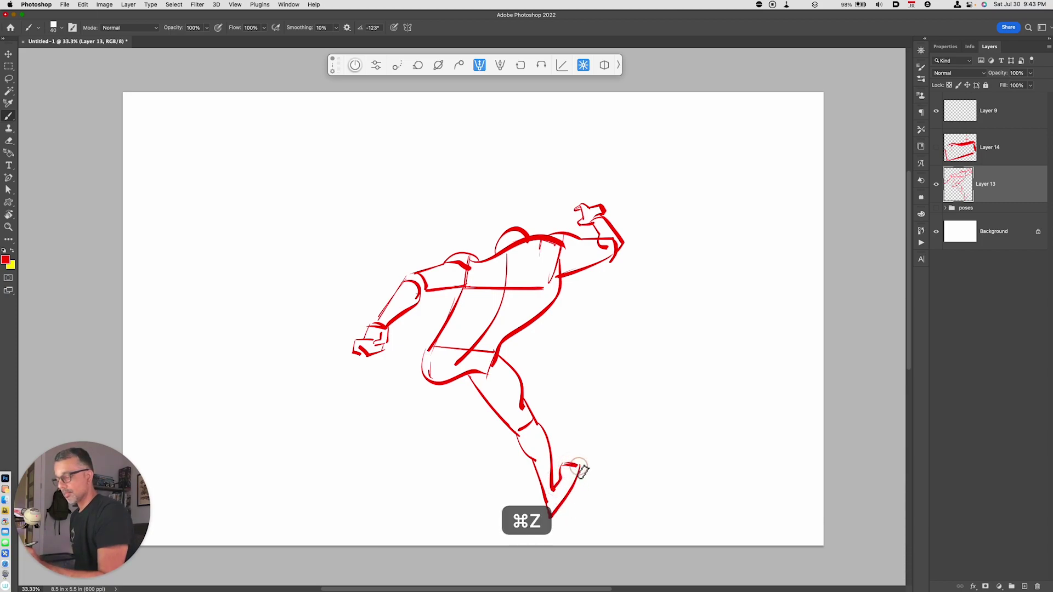
- Draw the left-hand leg bent at the knee, with the lower leg kicked back and its foot pointing down
{"action": "left_click_drag", "start_coordinate": [451, 383], "coordinate": [401, 439]}
{"action": "left_click_drag", "start_coordinate": [426, 350], "coordinate": [401, 439]}
{"action": "mouse_move", "coordinate": [345, 391]}
{"action": "left_mouse_down"}
{"action": "mouse_move", "coordinate": [391, 445]}
{"action": "mouse_move", "coordinate": [406, 429]}
{"action": "left_mouse_up"}
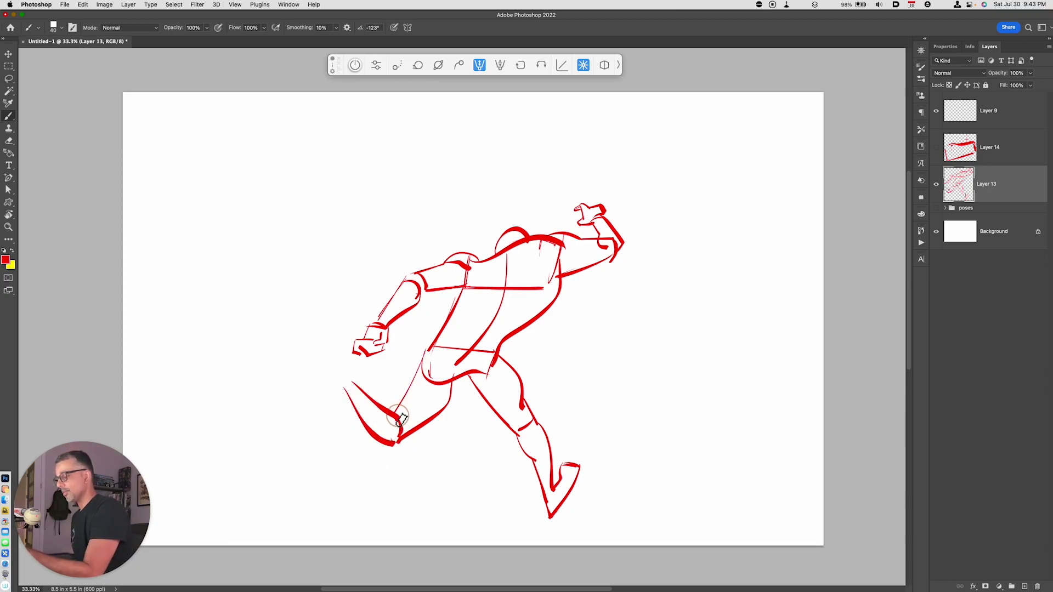
{"action": "key", "text": "super+z"}
{"action": "mouse_move", "coordinate": [350, 383]}
{"action": "left_mouse_down"}
{"action": "mouse_move", "coordinate": [400, 433]}
{"action": "mouse_move", "coordinate": [333, 383]}
{"action": "mouse_move", "coordinate": [309, 429]}
{"action": "left_mouse_up"}
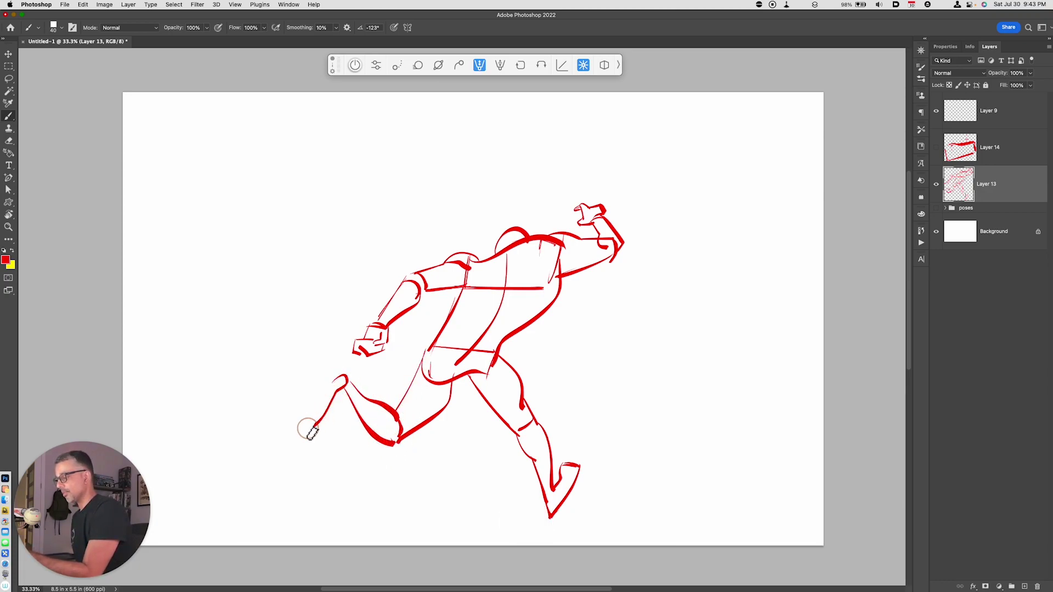
{"action": "left_click_drag", "start_coordinate": [336, 384], "coordinate": [306, 426]}
{"action": "left_click_drag", "start_coordinate": [348, 392], "coordinate": [311, 430]}
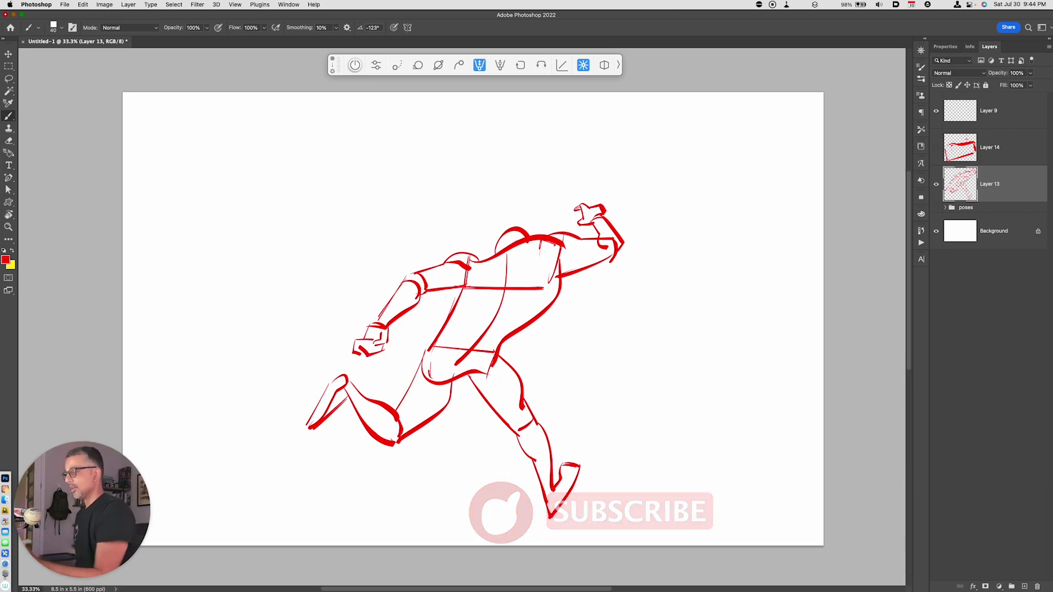
- Scale the running figure down and place it in the left part of the canvas
{"action": "key", "text": "super+t"}
{"action": "mouse_move", "coordinate": [629, 527]}
{"action": "left_mouse_down"}
{"action": "mouse_move", "coordinate": [588, 483]}
{"action": "mouse_move", "coordinate": [359, 398]}
{"action": "left_mouse_up"}
{"action": "key", "text": "Return"}
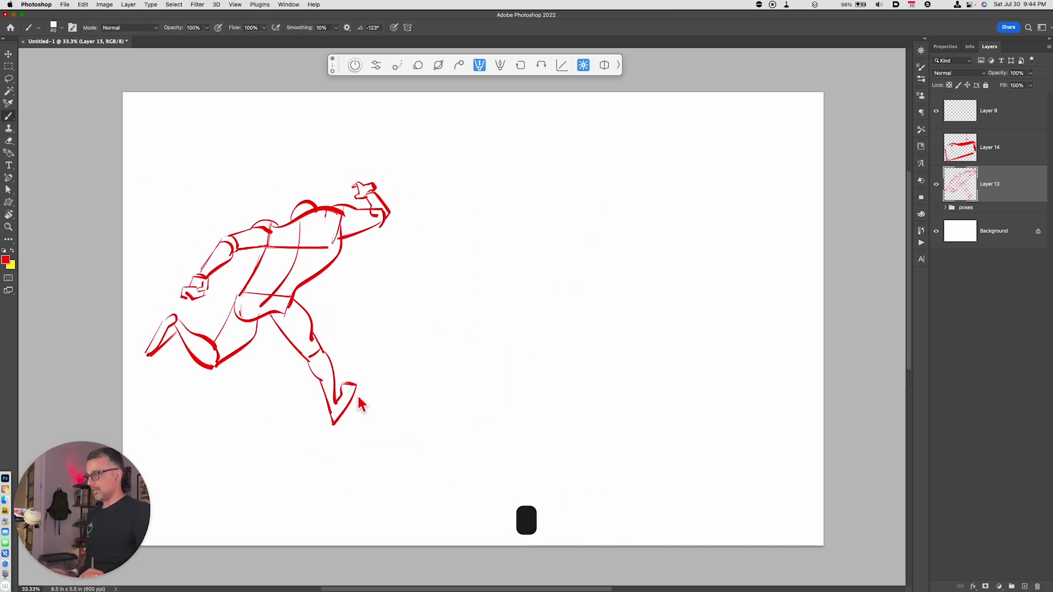
- Add a new layer and sketch a second figure's chest box, curved spine and oppositely tilted pelvis right of the running figure
{"action": "key", "text": "alt+shift+super+n"}
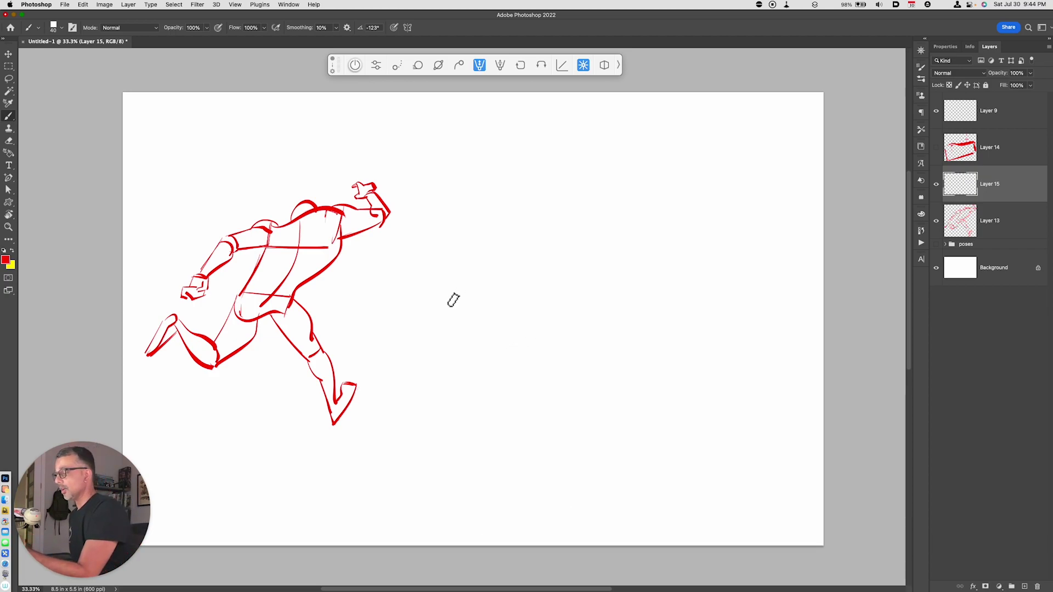
{"action": "left_click_drag", "start_coordinate": [442, 284], "coordinate": [515, 297]}
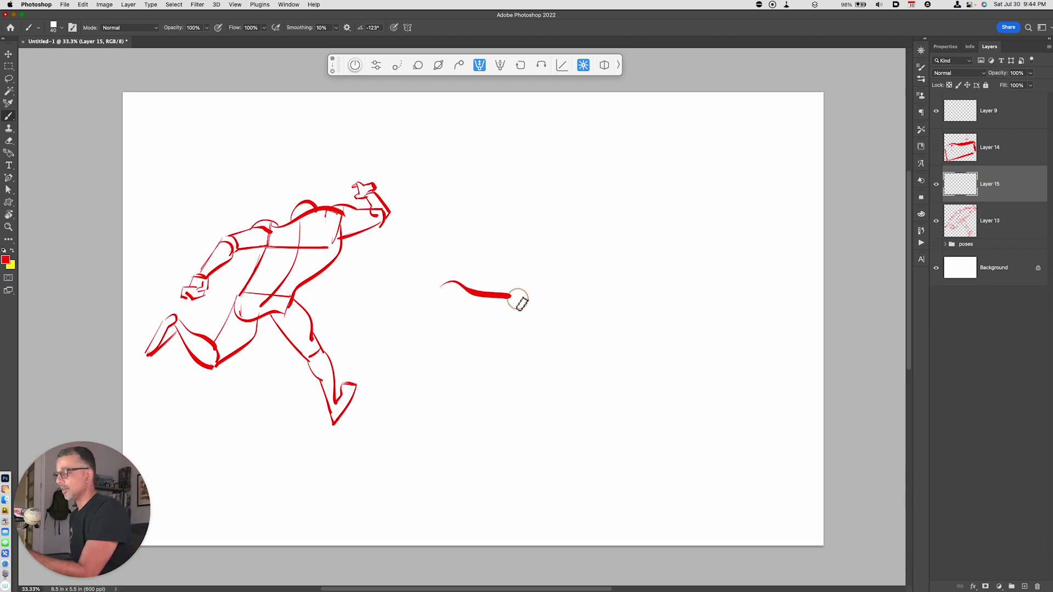
{"action": "mouse_move", "coordinate": [441, 283]}
{"action": "left_mouse_down"}
{"action": "mouse_move", "coordinate": [445, 320]}
{"action": "mouse_move", "coordinate": [514, 315]}
{"action": "mouse_move", "coordinate": [498, 395]}
{"action": "left_mouse_up"}
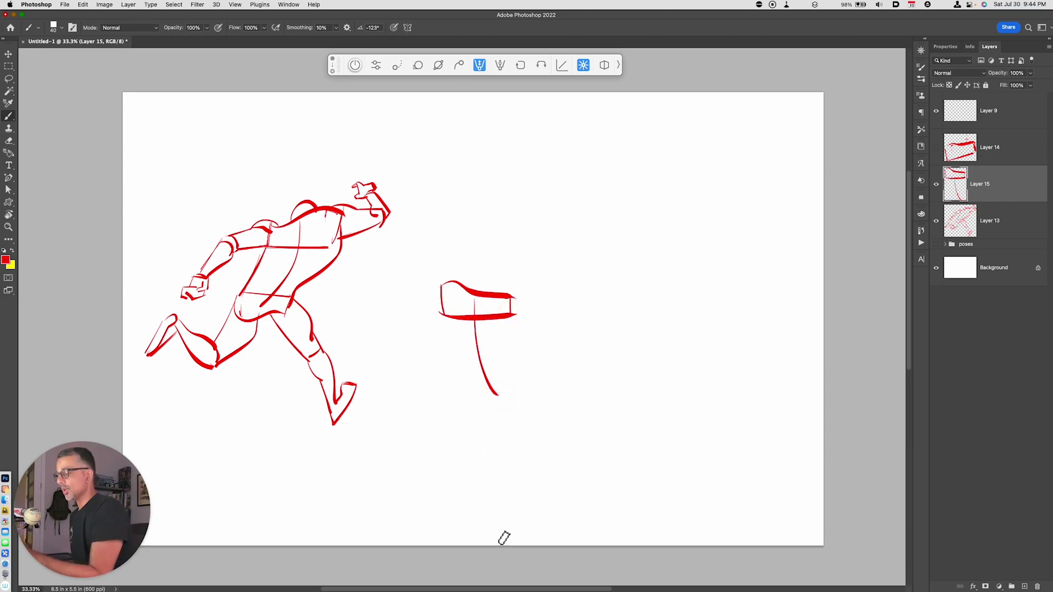
{"action": "key", "text": "super+z"}
{"action": "mouse_move", "coordinate": [475, 318]}
{"action": "left_mouse_down"}
{"action": "mouse_move", "coordinate": [493, 400]}
{"action": "mouse_move", "coordinate": [510, 417]}
{"action": "mouse_move", "coordinate": [560, 371]}
{"action": "mouse_move", "coordinate": [555, 359]}
{"action": "mouse_move", "coordinate": [528, 394]}
{"action": "mouse_move", "coordinate": [555, 375]}
{"action": "left_mouse_up"}
{"action": "left_click_drag", "start_coordinate": [535, 385], "coordinate": [512, 380]}
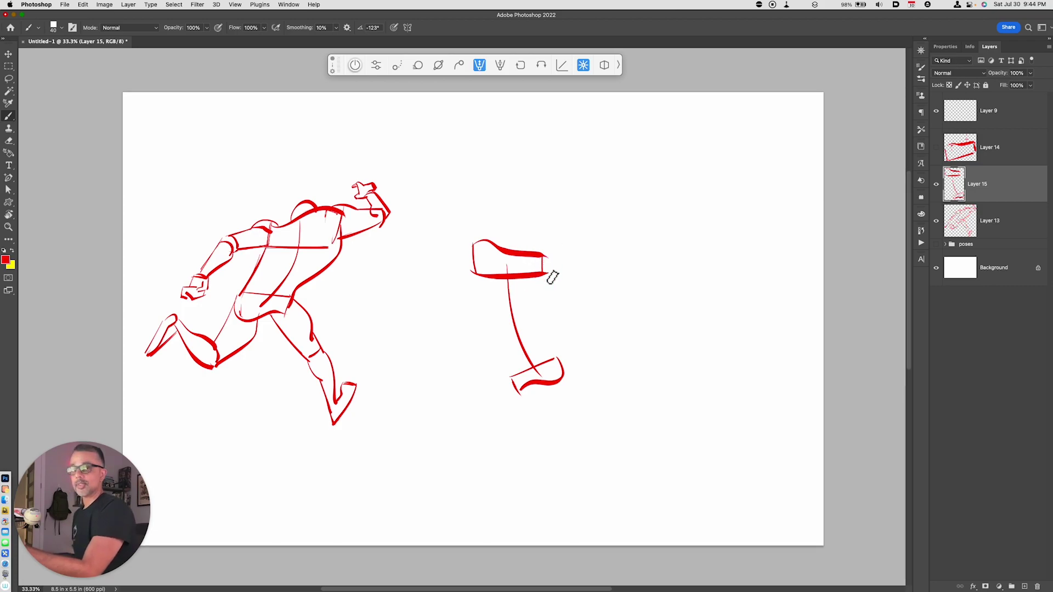
- Connect the second figure's chest box to its pelvis with curved outlines on both sides of the torso
{"action": "left_click_drag", "start_coordinate": [546, 277], "coordinate": [560, 382]}
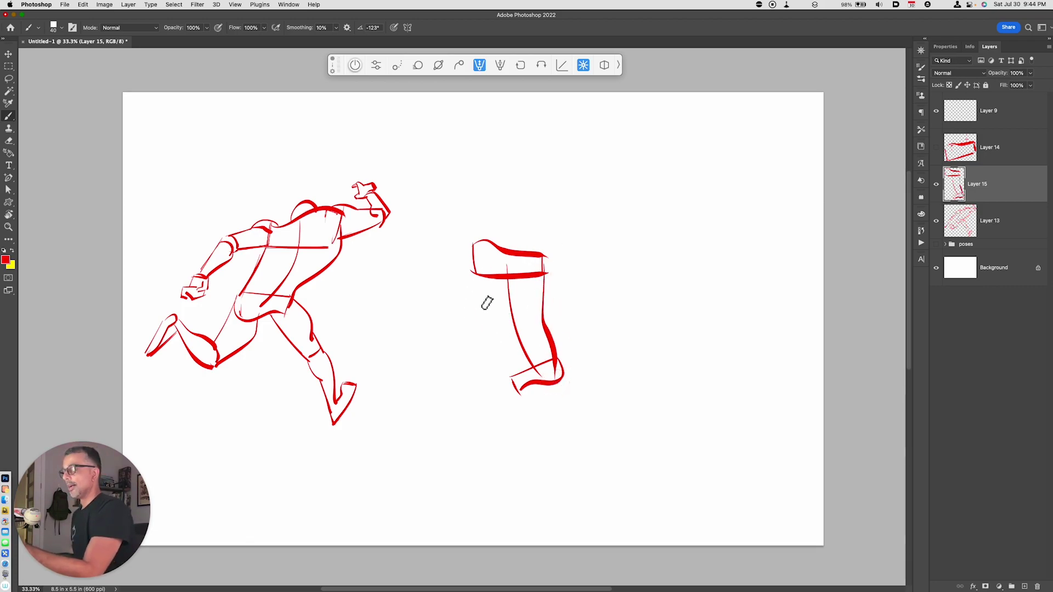
{"action": "left_click_drag", "start_coordinate": [472, 266], "coordinate": [507, 362]}
{"action": "key", "text": "super+z"}
{"action": "left_click_drag", "start_coordinate": [473, 266], "coordinate": [518, 391]}
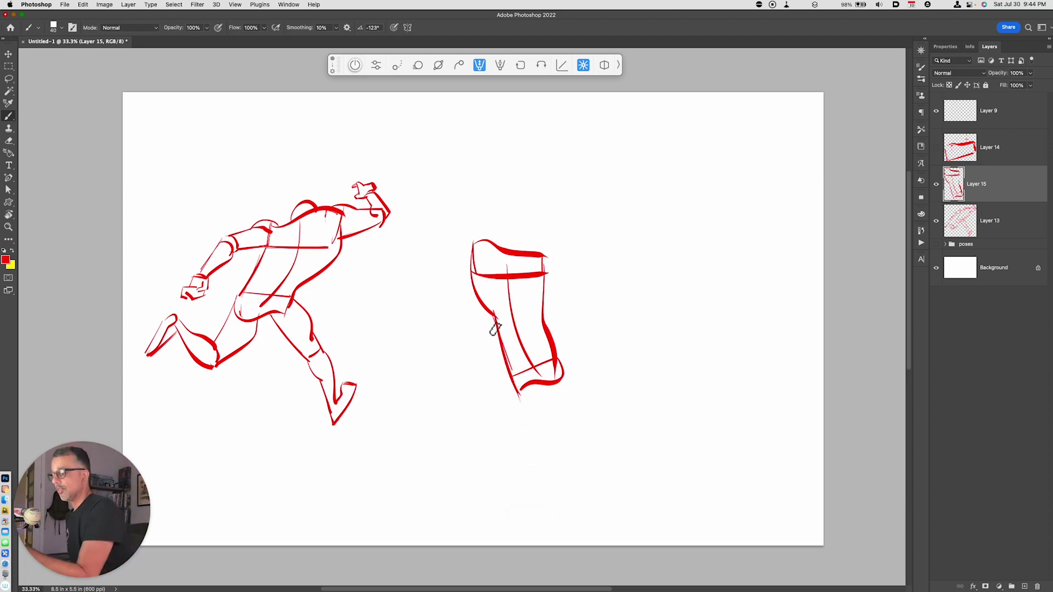
- Draw the second figure's head and its left-hand arm raised with the elbow bent and forearm angled above the head
{"action": "mouse_move", "coordinate": [503, 250]}
{"action": "left_mouse_down"}
{"action": "mouse_move", "coordinate": [529, 218]}
{"action": "mouse_move", "coordinate": [513, 236]}
{"action": "mouse_move", "coordinate": [521, 247]}
{"action": "mouse_move", "coordinate": [530, 222]}
{"action": "left_mouse_up"}
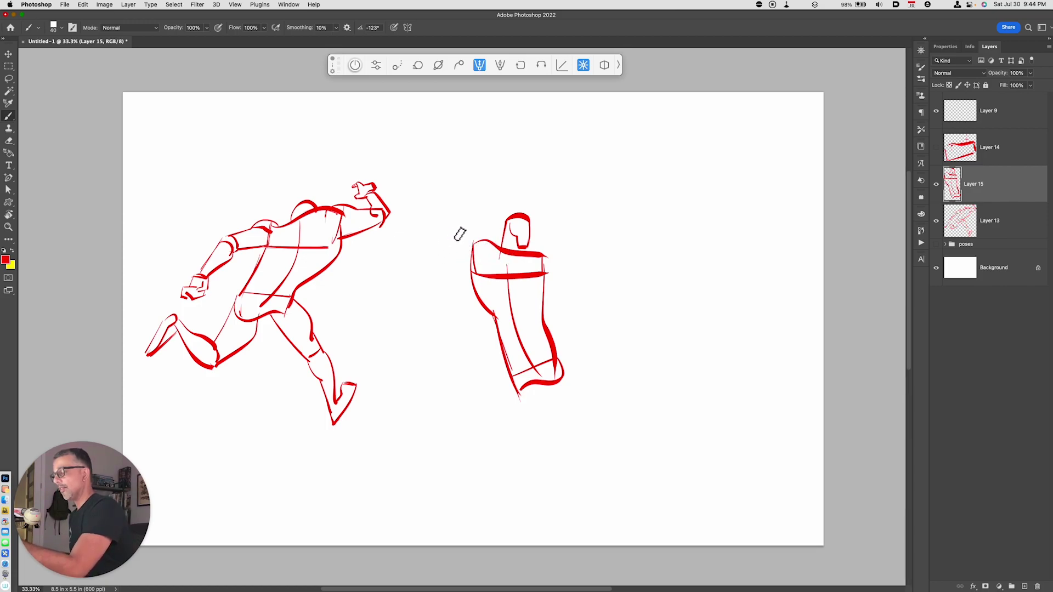
{"action": "mouse_move", "coordinate": [429, 222]}
{"action": "left_mouse_down"}
{"action": "mouse_move", "coordinate": [463, 264]}
{"action": "mouse_move", "coordinate": [494, 258]}
{"action": "left_mouse_up"}
{"action": "key", "text": "super+z"}
{"action": "left_click_drag", "start_coordinate": [439, 215], "coordinate": [491, 248]}
{"action": "mouse_move", "coordinate": [426, 207]}
{"action": "left_mouse_down"}
{"action": "mouse_move", "coordinate": [446, 219]}
{"action": "mouse_move", "coordinate": [428, 217]}
{"action": "mouse_move", "coordinate": [476, 183]}
{"action": "mouse_move", "coordinate": [442, 220]}
{"action": "left_mouse_up"}
{"action": "mouse_move", "coordinate": [483, 182]}
{"action": "left_mouse_down"}
{"action": "mouse_move", "coordinate": [501, 169]}
{"action": "mouse_move", "coordinate": [515, 176]}
{"action": "mouse_move", "coordinate": [499, 191]}
{"action": "left_mouse_up"}
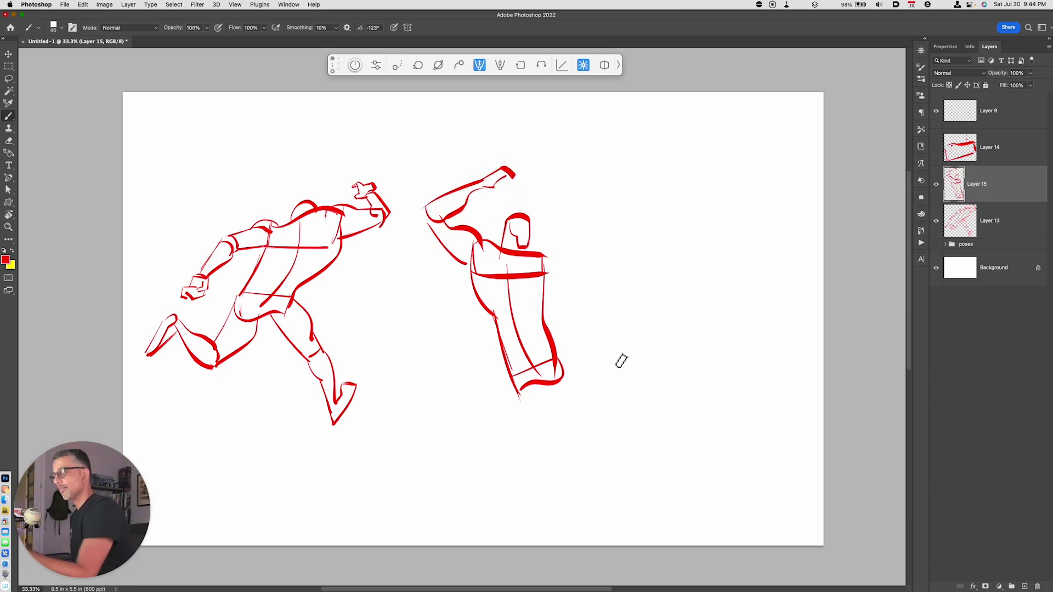
- Draw the right-hand arm stretched outward with an open, spread-fingered hand, and add fingers to the raised hand
{"action": "mouse_move", "coordinate": [535, 248]}
{"action": "left_mouse_down"}
{"action": "mouse_move", "coordinate": [580, 279]}
{"action": "mouse_move", "coordinate": [594, 265]}
{"action": "mouse_move", "coordinate": [599, 281]}
{"action": "mouse_move", "coordinate": [648, 252]}
{"action": "mouse_move", "coordinate": [602, 282]}
{"action": "left_mouse_up"}
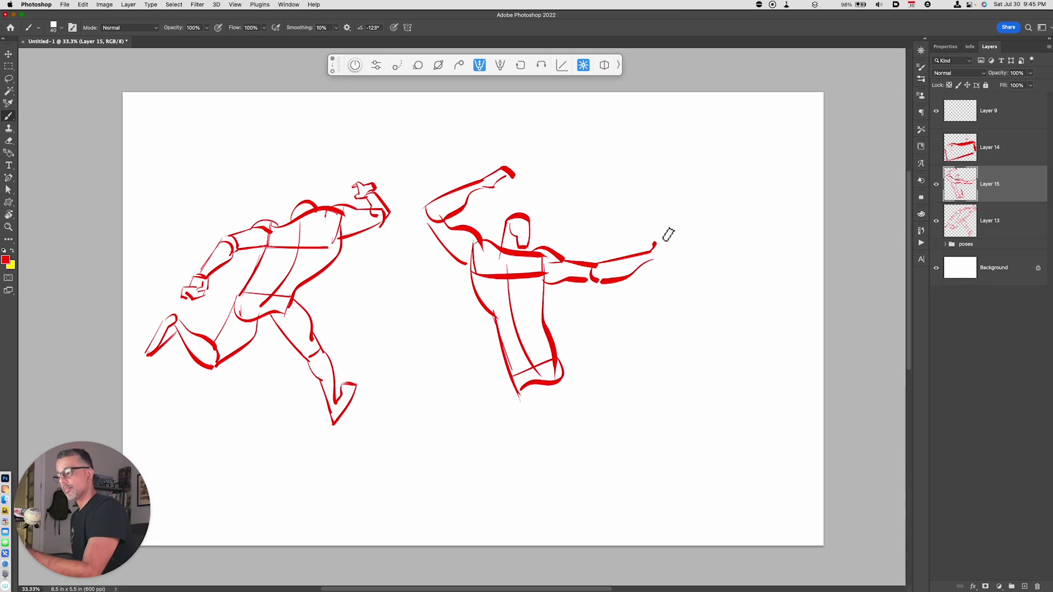
{"action": "key", "text": "super+z"}
{"action": "mouse_move", "coordinate": [653, 243]}
{"action": "left_mouse_down"}
{"action": "mouse_move", "coordinate": [678, 211]}
{"action": "mouse_move", "coordinate": [659, 226]}
{"action": "mouse_move", "coordinate": [681, 216]}
{"action": "mouse_move", "coordinate": [665, 236]}
{"action": "mouse_move", "coordinate": [685, 217]}
{"action": "mouse_move", "coordinate": [662, 245]}
{"action": "mouse_move", "coordinate": [669, 251]}
{"action": "left_mouse_up"}
{"action": "key", "text": "super+z"}
{"action": "key", "text": "super+z"}
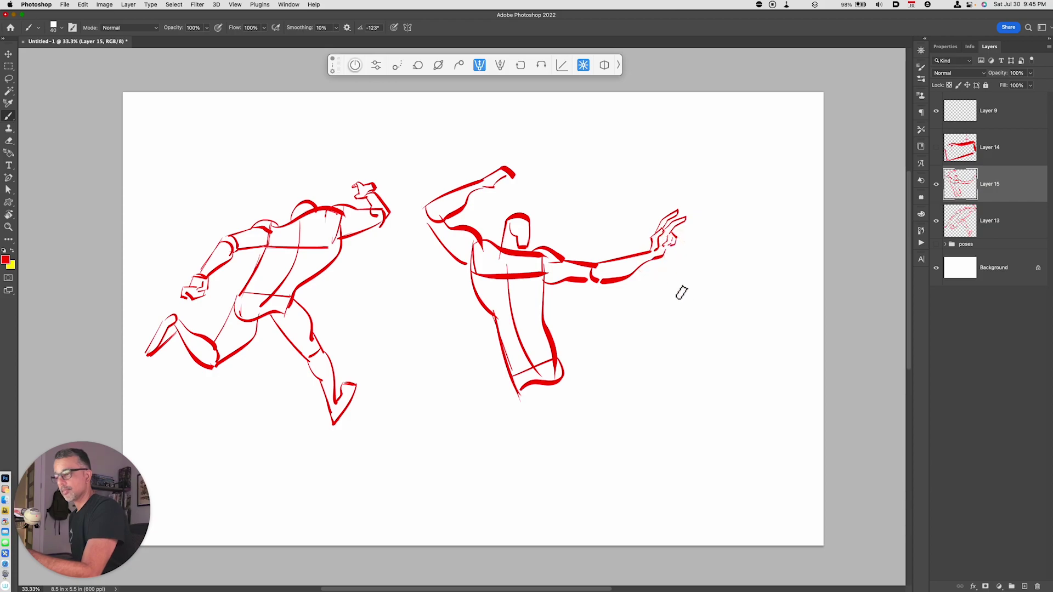
{"action": "mouse_move", "coordinate": [499, 184]}
{"action": "left_mouse_down"}
{"action": "mouse_move", "coordinate": [510, 187]}
{"action": "mouse_move", "coordinate": [523, 166]}
{"action": "left_mouse_up"}
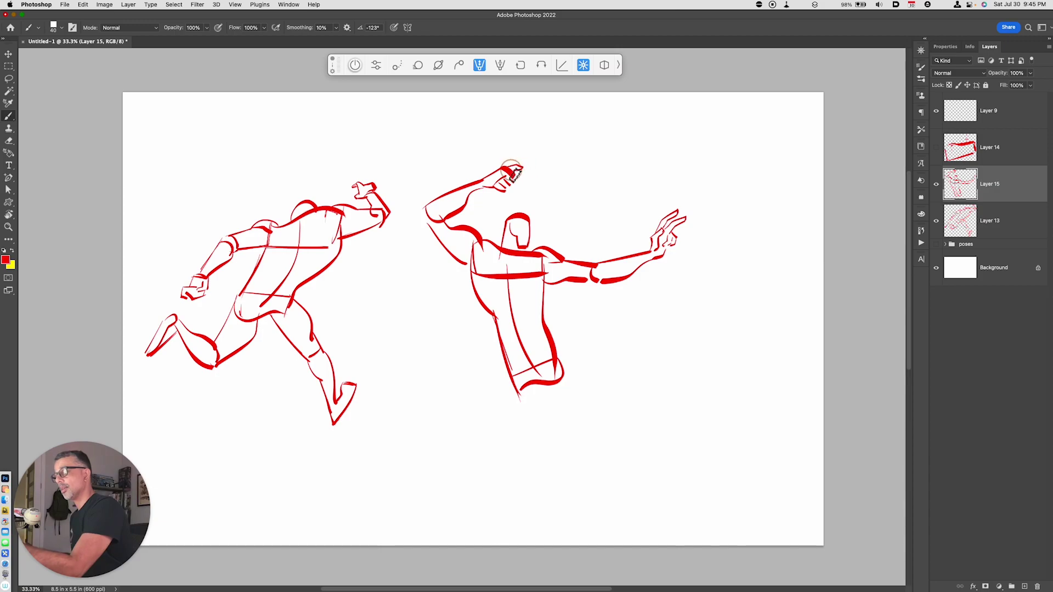
- Draw the second figure's left-hand leg with a forward thigh, bent knee, vertical lower leg and planted foot
{"action": "mouse_move", "coordinate": [510, 371]}
{"action": "left_mouse_down"}
{"action": "mouse_move", "coordinate": [441, 404]}
{"action": "mouse_move", "coordinate": [446, 419]}
{"action": "mouse_move", "coordinate": [529, 396]}
{"action": "left_mouse_up"}
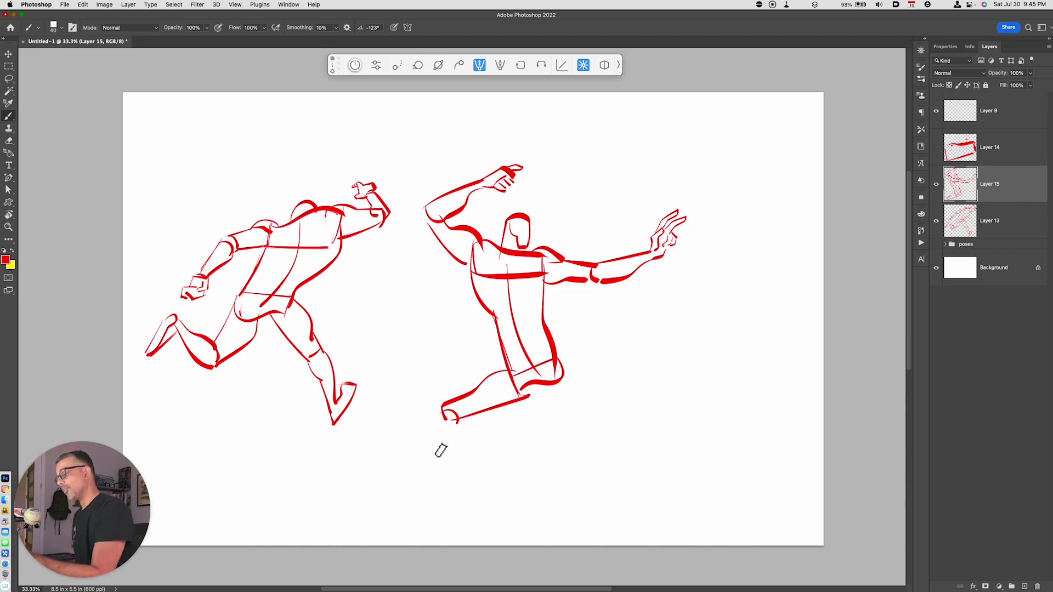
{"action": "key", "text": "super+z"}
{"action": "left_click_drag", "start_coordinate": [439, 412], "coordinate": [463, 480]}
{"action": "mouse_move", "coordinate": [465, 418]}
{"action": "left_mouse_down"}
{"action": "mouse_move", "coordinate": [476, 475]}
{"action": "mouse_move", "coordinate": [431, 495]}
{"action": "mouse_move", "coordinate": [461, 499]}
{"action": "left_mouse_up"}
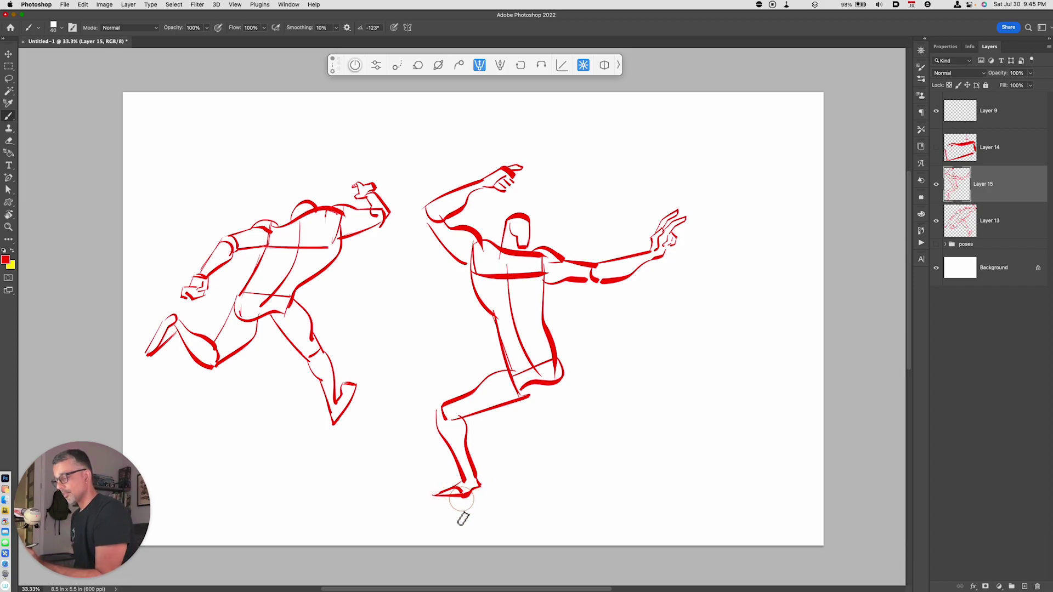
- Draw the second figure's right-hand leg stretched diagonally outward from the pelvis, with knee, calf and planted foot
{"action": "mouse_move", "coordinate": [559, 360]}
{"action": "left_mouse_down"}
{"action": "mouse_move", "coordinate": [581, 376]}
{"action": "mouse_move", "coordinate": [604, 421]}
{"action": "left_mouse_up"}
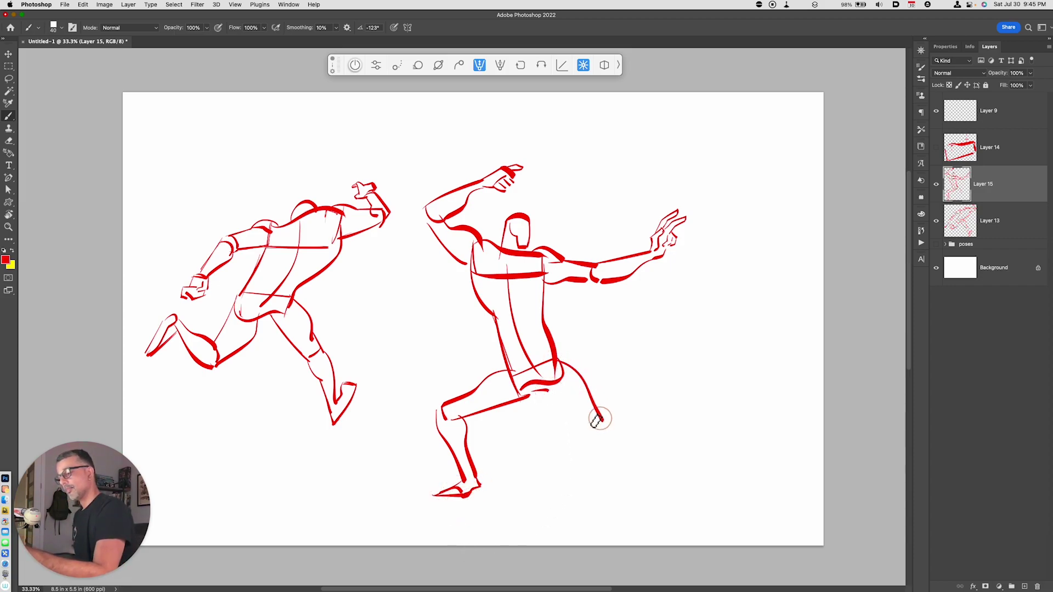
{"action": "mouse_move", "coordinate": [546, 390]}
{"action": "left_mouse_down"}
{"action": "mouse_move", "coordinate": [590, 437]}
{"action": "mouse_move", "coordinate": [617, 434]}
{"action": "mouse_move", "coordinate": [650, 455]}
{"action": "mouse_move", "coordinate": [613, 461]}
{"action": "mouse_move", "coordinate": [658, 489]}
{"action": "left_mouse_up"}
{"action": "key", "text": "super+z"}
{"action": "left_click_drag", "start_coordinate": [612, 452], "coordinate": [673, 485]}
{"action": "mouse_move", "coordinate": [645, 452]}
{"action": "left_mouse_down"}
{"action": "mouse_move", "coordinate": [673, 481]}
{"action": "mouse_move", "coordinate": [661, 490]}
{"action": "mouse_move", "coordinate": [693, 496]}
{"action": "left_mouse_up"}
{"action": "left_click_drag", "start_coordinate": [530, 396], "coordinate": [553, 392]}
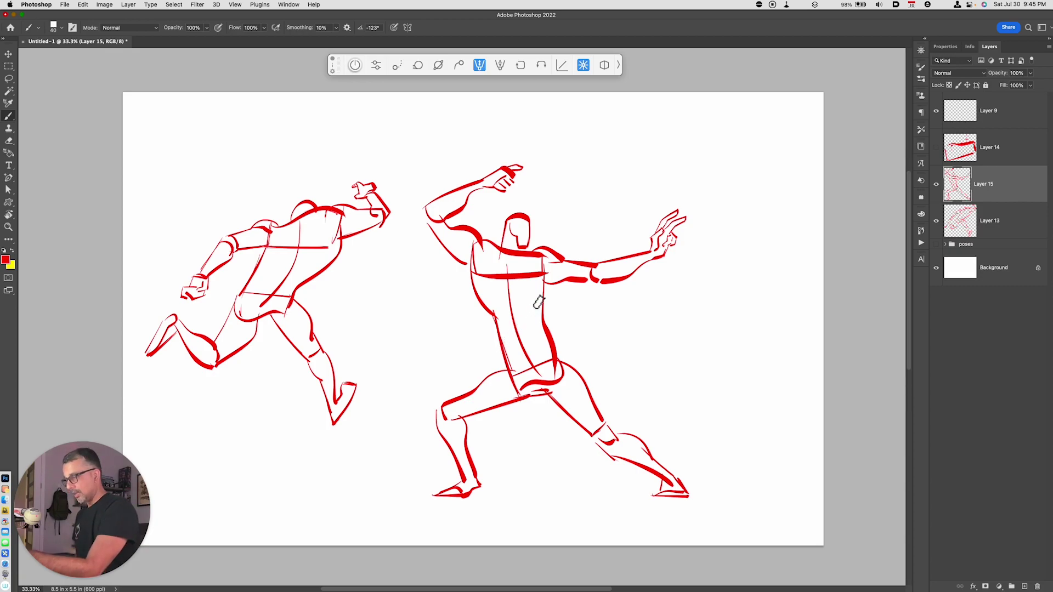
- Cut out the straight chest line on the second figure and redraw it as curved pectorals with a centre line
{"action": "key", "text": "l"}
{"action": "mouse_move", "coordinate": [548, 269]}
{"action": "left_mouse_down"}
{"action": "mouse_move", "coordinate": [523, 286]}
{"action": "mouse_move", "coordinate": [485, 284]}
{"action": "mouse_move", "coordinate": [502, 264]}
{"action": "mouse_move", "coordinate": [533, 278]}
{"action": "left_mouse_up"}
{"action": "key", "text": "super+x"}
{"action": "key", "text": "b"}
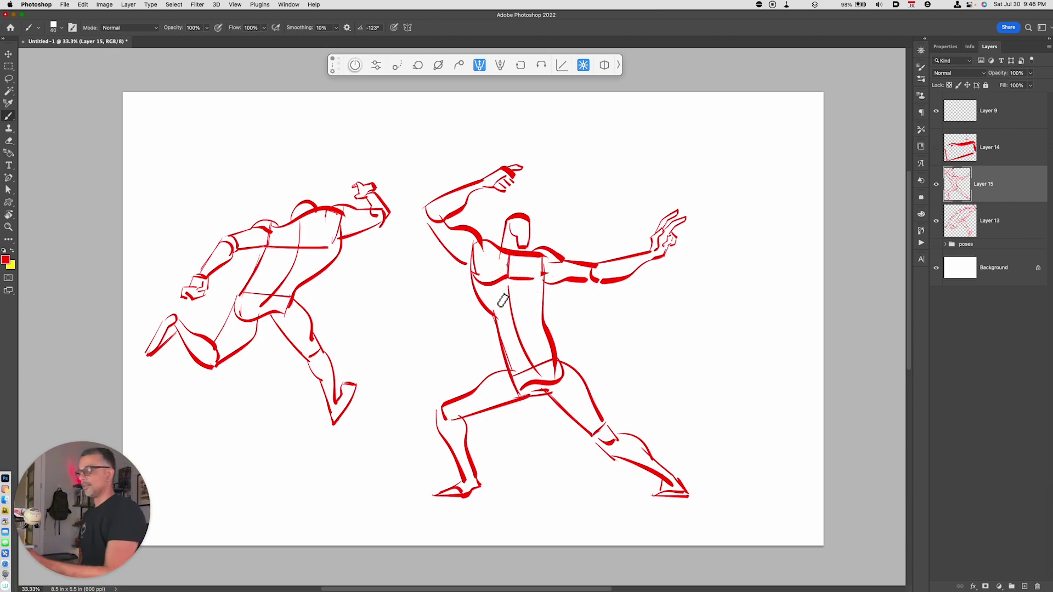
- Scale the second figure down and move it close beside the running figure
{"action": "key", "text": "super+t"}
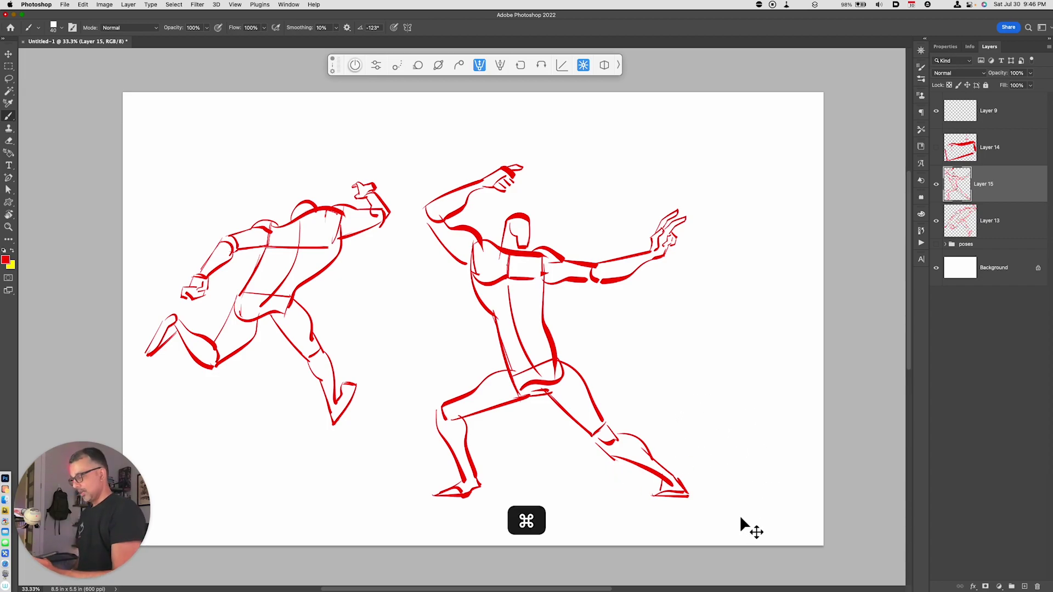
{"action": "left_click_drag", "start_coordinate": [691, 498], "coordinate": [607, 423]}
{"action": "left_click_drag", "start_coordinate": [553, 362], "coordinate": [472, 354]}
{"action": "key", "text": "Return"}
- Add a new layer and sketch a third figure's curved spine, tilted shoulder box, opposing pelvis box and small head at the canvas's right
{"action": "key", "text": "alt+shift+super+n"}
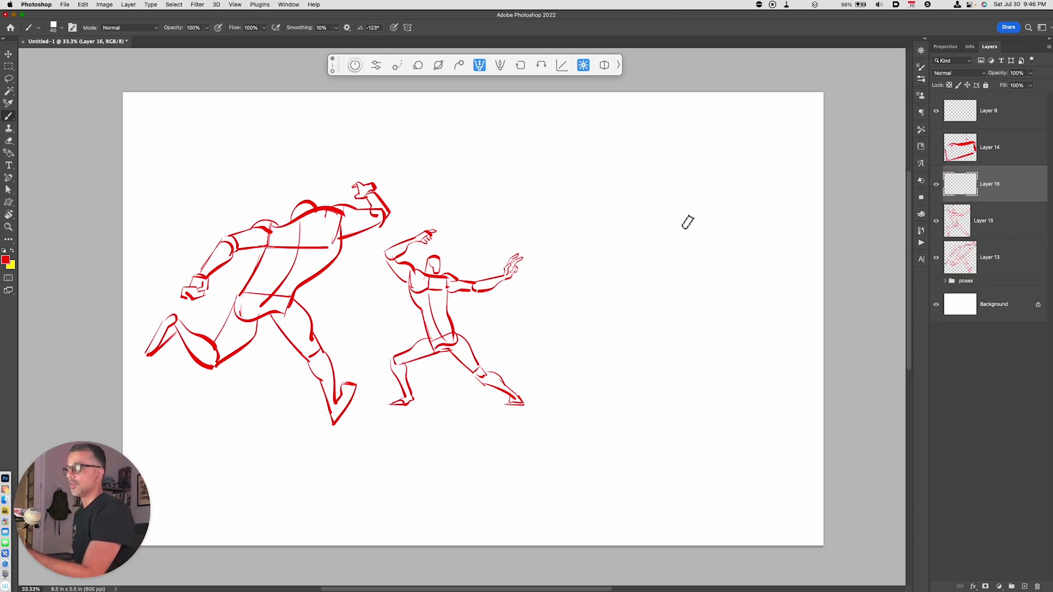
{"action": "left_click_drag", "start_coordinate": [700, 215], "coordinate": [663, 281]}
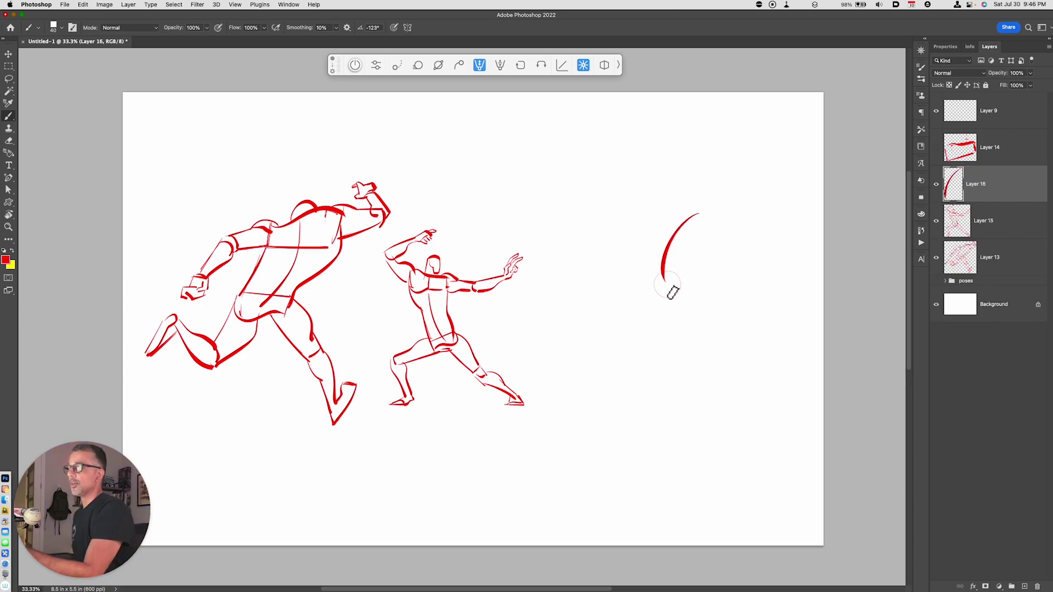
{"action": "mouse_move", "coordinate": [670, 211]}
{"action": "left_mouse_down"}
{"action": "mouse_move", "coordinate": [723, 215]}
{"action": "mouse_move", "coordinate": [666, 222]}
{"action": "mouse_move", "coordinate": [710, 225]}
{"action": "left_mouse_up"}
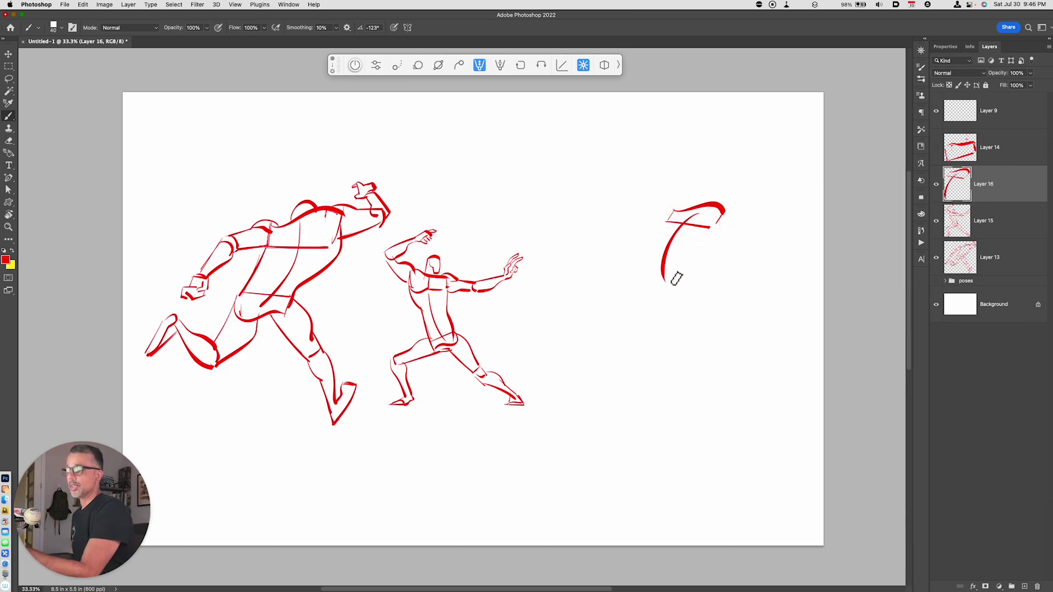
{"action": "mouse_move", "coordinate": [638, 278]}
{"action": "left_mouse_down"}
{"action": "mouse_move", "coordinate": [665, 264]}
{"action": "mouse_move", "coordinate": [681, 282]}
{"action": "left_mouse_up"}
{"action": "mouse_move", "coordinate": [704, 205]}
{"action": "left_mouse_down"}
{"action": "mouse_move", "coordinate": [710, 187]}
{"action": "mouse_move", "coordinate": [718, 196]}
{"action": "left_mouse_up"}
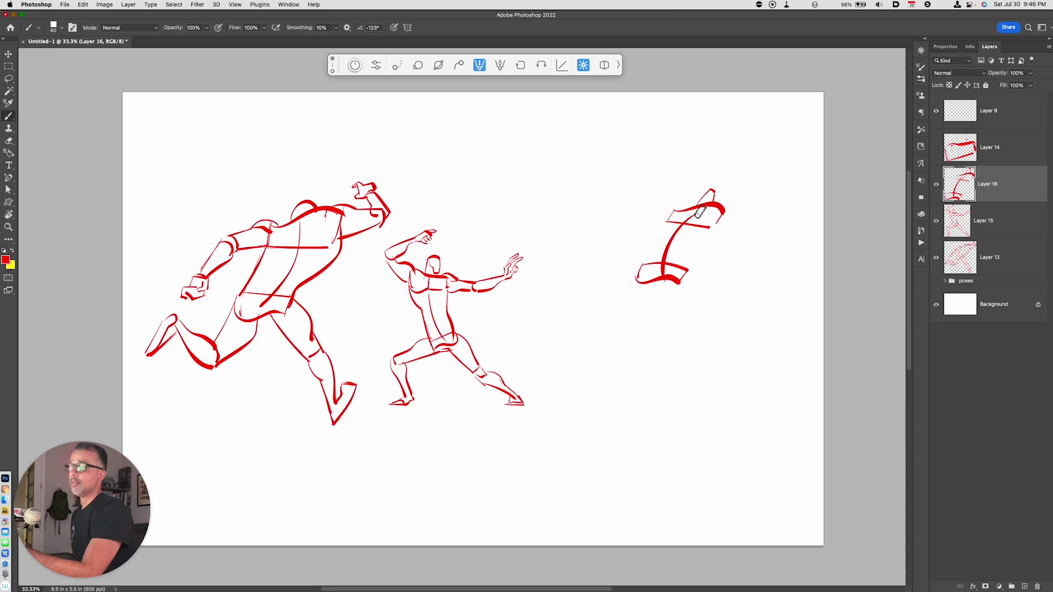
- Draw the third figure's right-hand arm reaching outward and connect the shoulder box to the pelvis with curved torso sides
{"action": "mouse_move", "coordinate": [725, 207]}
{"action": "left_mouse_down"}
{"action": "mouse_move", "coordinate": [765, 216]}
{"action": "mouse_move", "coordinate": [760, 243]}
{"action": "mouse_move", "coordinate": [753, 224]}
{"action": "mouse_move", "coordinate": [779, 224]}
{"action": "mouse_move", "coordinate": [783, 237]}
{"action": "mouse_move", "coordinate": [758, 230]}
{"action": "mouse_move", "coordinate": [782, 254]}
{"action": "mouse_move", "coordinate": [807, 248]}
{"action": "mouse_move", "coordinate": [801, 239]}
{"action": "mouse_move", "coordinate": [797, 262]}
{"action": "mouse_move", "coordinate": [778, 258]}
{"action": "mouse_move", "coordinate": [805, 250]}
{"action": "left_mouse_up"}
{"action": "key", "text": "super+z"}
{"action": "left_click_drag", "start_coordinate": [723, 222], "coordinate": [687, 268]}
{"action": "left_click_drag", "start_coordinate": [675, 213], "coordinate": [647, 262]}
{"action": "left_click_drag", "start_coordinate": [712, 248], "coordinate": [680, 274]}
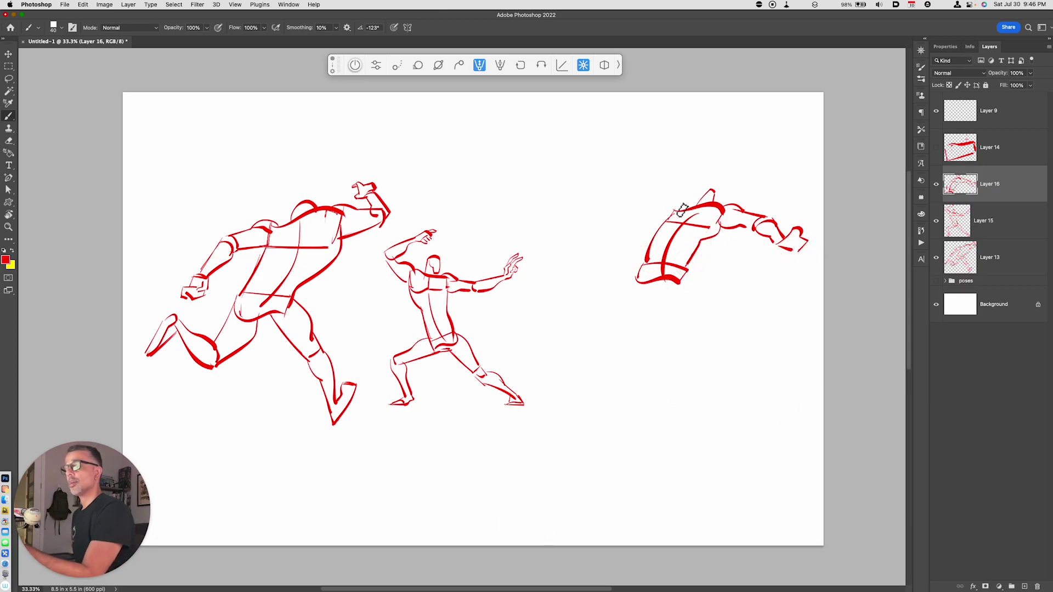
- Draw the third figure's left-hand arm extended with a closed fist, and give the opposite hand spread fingers
{"action": "mouse_move", "coordinate": [666, 204]}
{"action": "left_mouse_down"}
{"action": "mouse_move", "coordinate": [640, 215]}
{"action": "mouse_move", "coordinate": [657, 223]}
{"action": "mouse_move", "coordinate": [632, 210]}
{"action": "mouse_move", "coordinate": [601, 223]}
{"action": "mouse_move", "coordinate": [634, 229]}
{"action": "mouse_move", "coordinate": [609, 235]}
{"action": "left_mouse_up"}
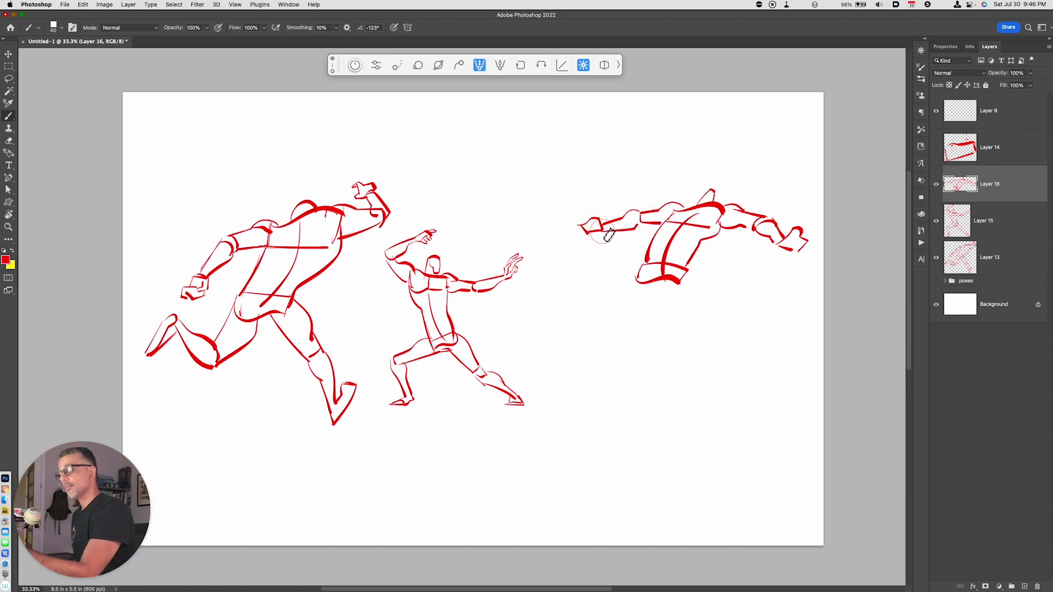
{"action": "mouse_move", "coordinate": [790, 230]}
{"action": "left_mouse_down"}
{"action": "mouse_move", "coordinate": [823, 219]}
{"action": "mouse_move", "coordinate": [779, 249]}
{"action": "mouse_move", "coordinate": [806, 228]}
{"action": "mouse_move", "coordinate": [795, 247]}
{"action": "mouse_move", "coordinate": [816, 244]}
{"action": "mouse_move", "coordinate": [823, 255]}
{"action": "mouse_move", "coordinate": [807, 231]}
{"action": "left_mouse_up"}
{"action": "key", "text": "super+z"}
{"action": "key", "text": "super+z"}
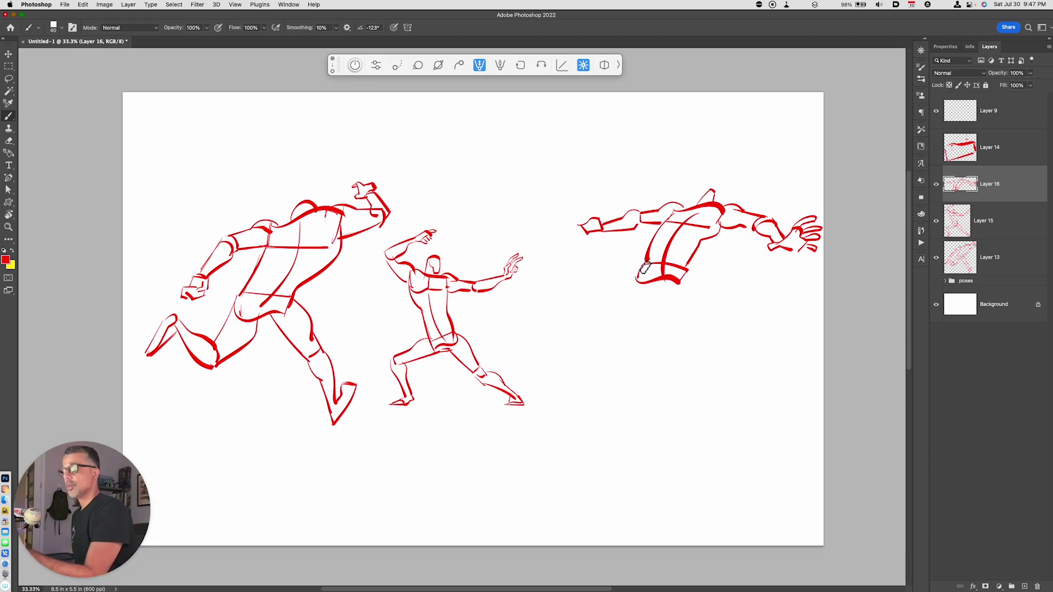
- Draw the third figure's left-hand leg extended long and diagonally down from the pelvis, with thigh, knee and calf
{"action": "left_click_drag", "start_coordinate": [642, 265], "coordinate": [594, 326]}
{"action": "left_click_drag", "start_coordinate": [661, 284], "coordinate": [616, 324]}
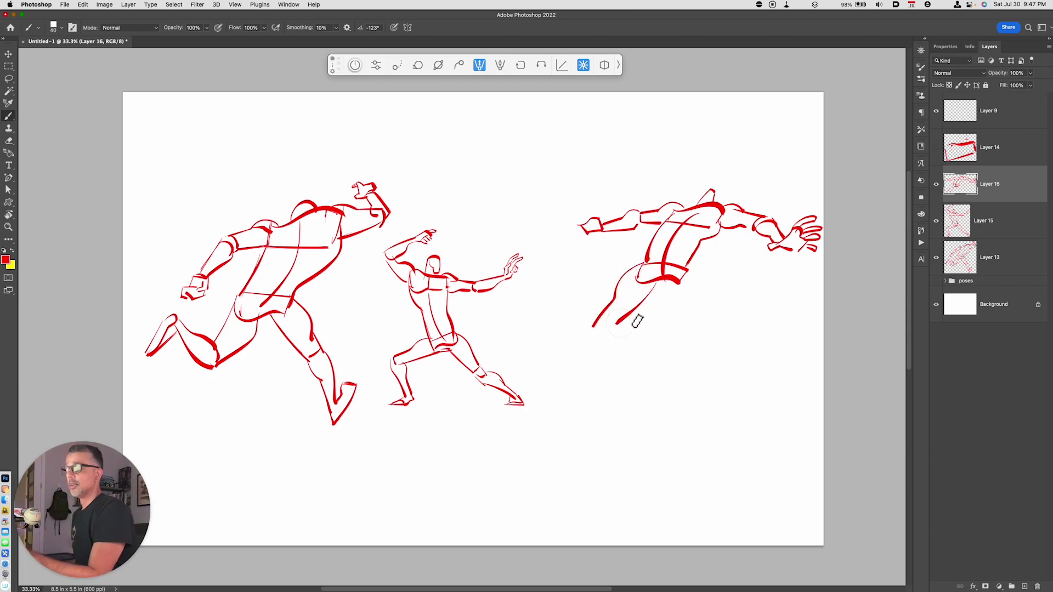
{"action": "key", "text": "super+z"}
{"action": "mouse_move", "coordinate": [650, 272]}
{"action": "left_mouse_down"}
{"action": "mouse_move", "coordinate": [658, 295]}
{"action": "mouse_move", "coordinate": [593, 341]}
{"action": "mouse_move", "coordinate": [552, 390]}
{"action": "left_mouse_up"}
{"action": "left_click_drag", "start_coordinate": [610, 329], "coordinate": [569, 388]}
- Draw the third figure's other leg bent and foreshortened below the pelvis, and add the foot to the extended leg
{"action": "mouse_move", "coordinate": [674, 282]}
{"action": "left_mouse_down"}
{"action": "mouse_move", "coordinate": [694, 268]}
{"action": "mouse_move", "coordinate": [683, 323]}
{"action": "left_mouse_up"}
{"action": "mouse_move", "coordinate": [661, 286]}
{"action": "left_mouse_down"}
{"action": "mouse_move", "coordinate": [675, 344]}
{"action": "mouse_move", "coordinate": [655, 329]}
{"action": "mouse_move", "coordinate": [652, 359]}
{"action": "left_mouse_up"}
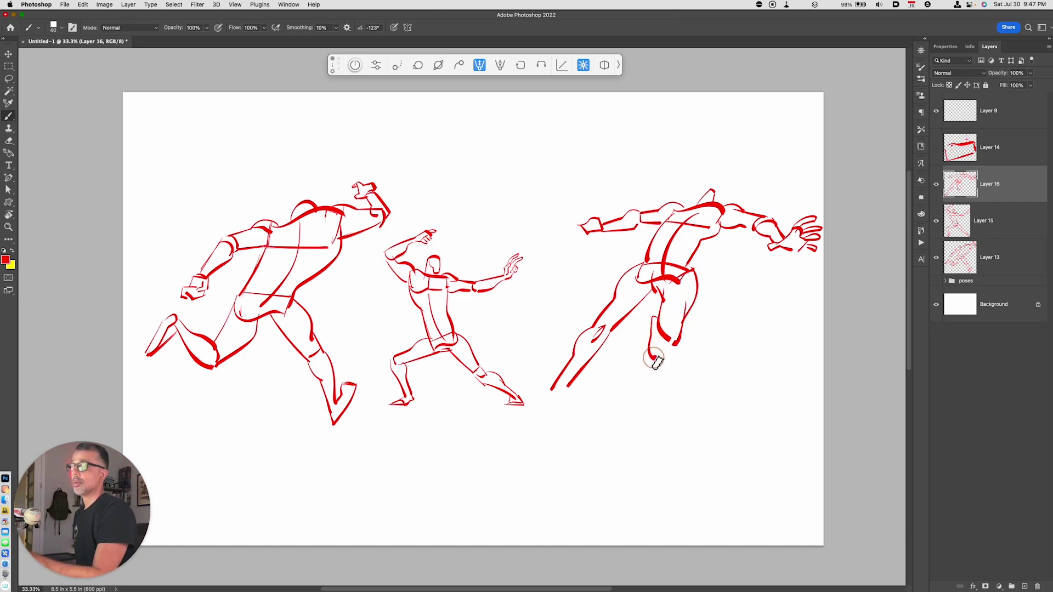
{"action": "mouse_move", "coordinate": [535, 421]}
{"action": "left_mouse_down"}
{"action": "mouse_move", "coordinate": [569, 414]}
{"action": "mouse_move", "coordinate": [532, 420]}
{"action": "left_mouse_up"}
{"action": "key", "text": "super+z"}
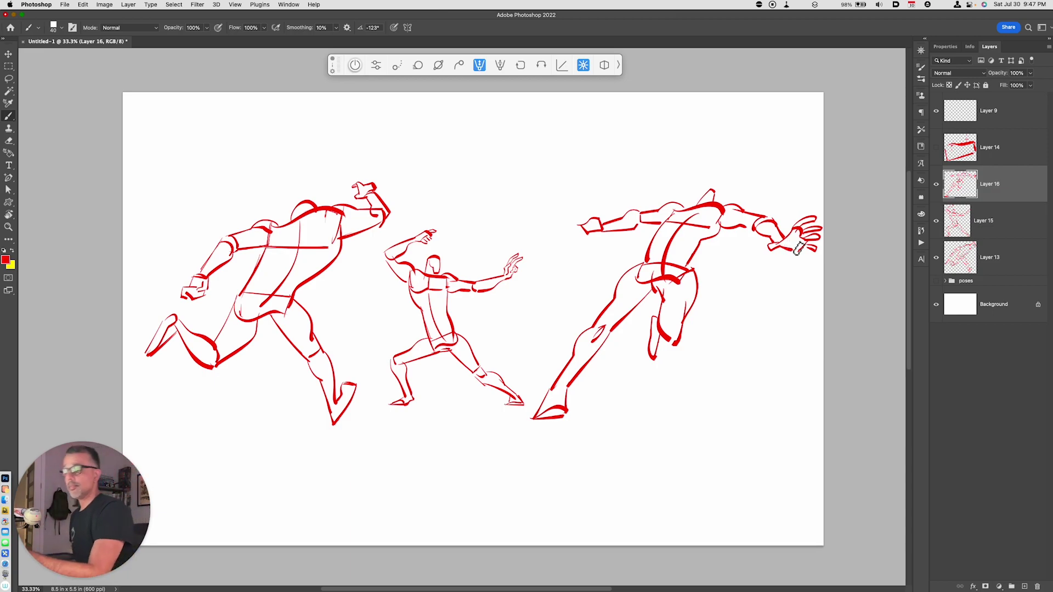
- Scale the third figure to 82.71%, move it up and inward on the canvas, and add a new layer above it
{"action": "key", "text": "super+t"}
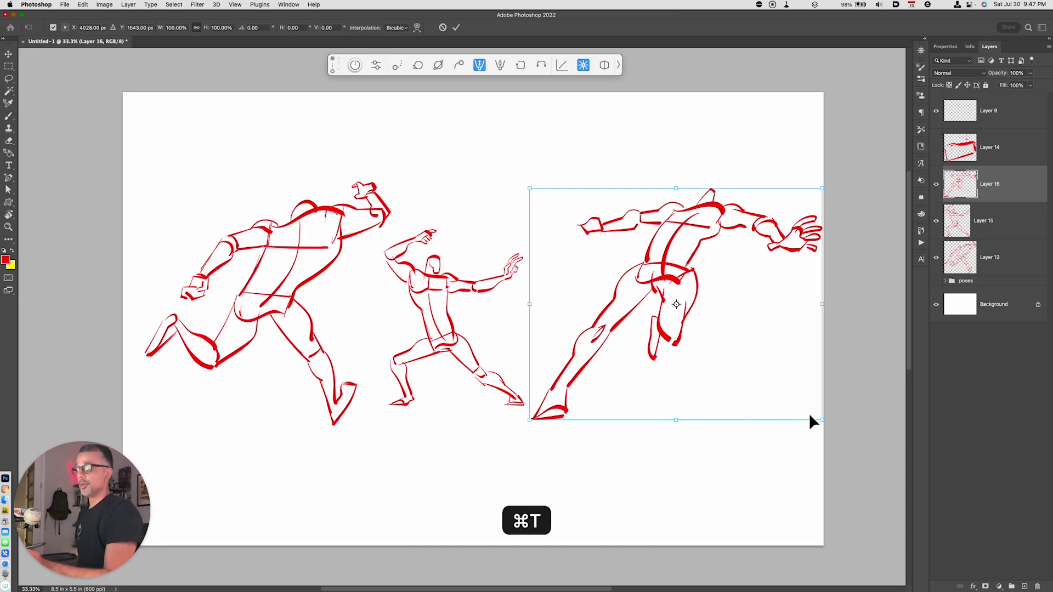
{"action": "left_click_drag", "start_coordinate": [823, 420], "coordinate": [795, 398]}
{"action": "left_click_drag", "start_coordinate": [729, 355], "coordinate": [712, 314]}
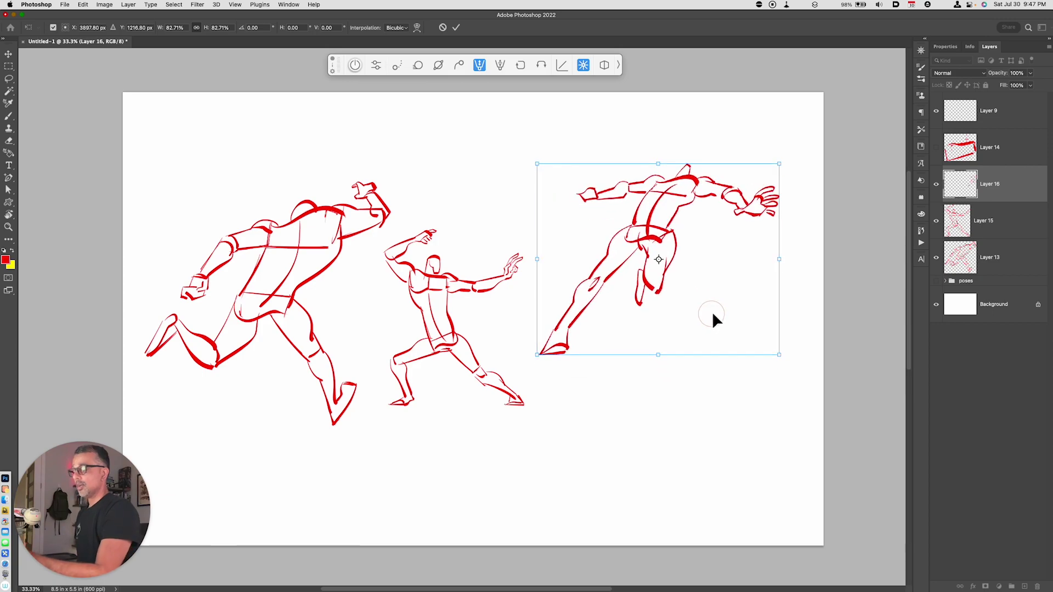
{"action": "key", "text": "Return"}
{"action": "left_click_drag", "start_coordinate": [646, 311], "coordinate": [640, 321]}
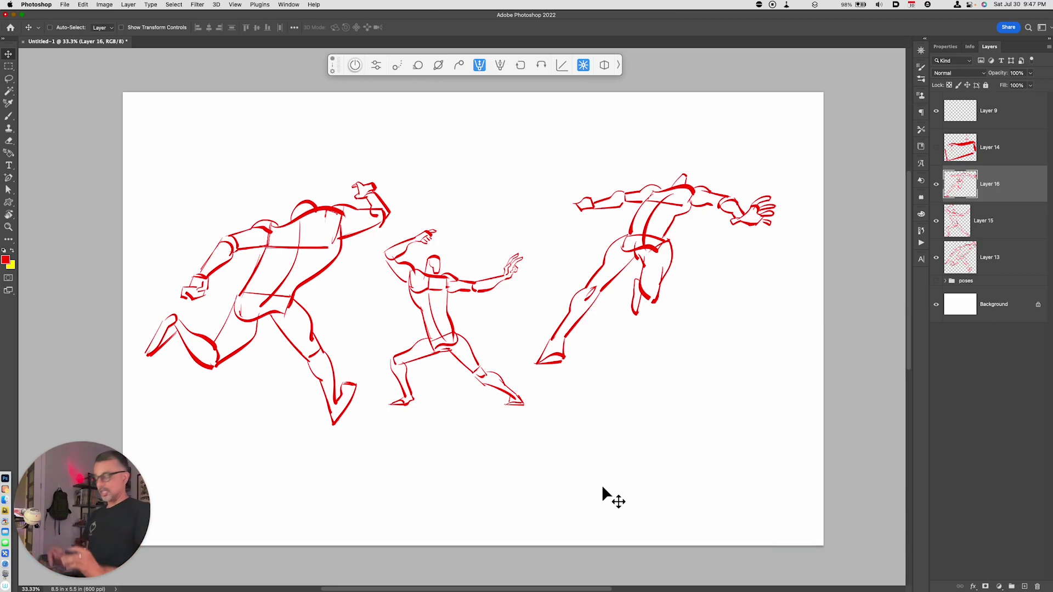
{"action": "key", "text": "alt+shift+super+n"}
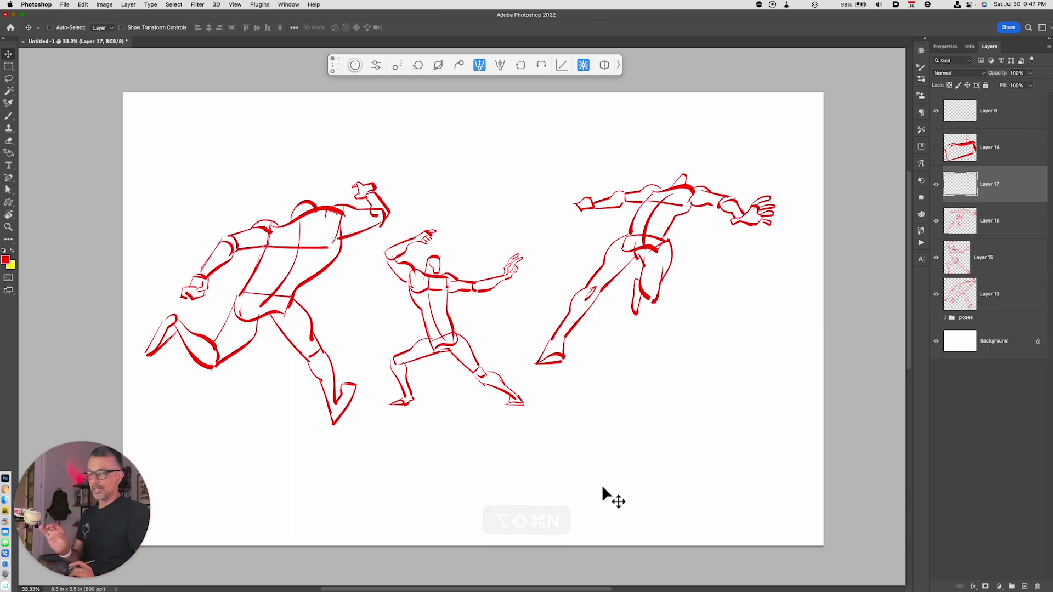